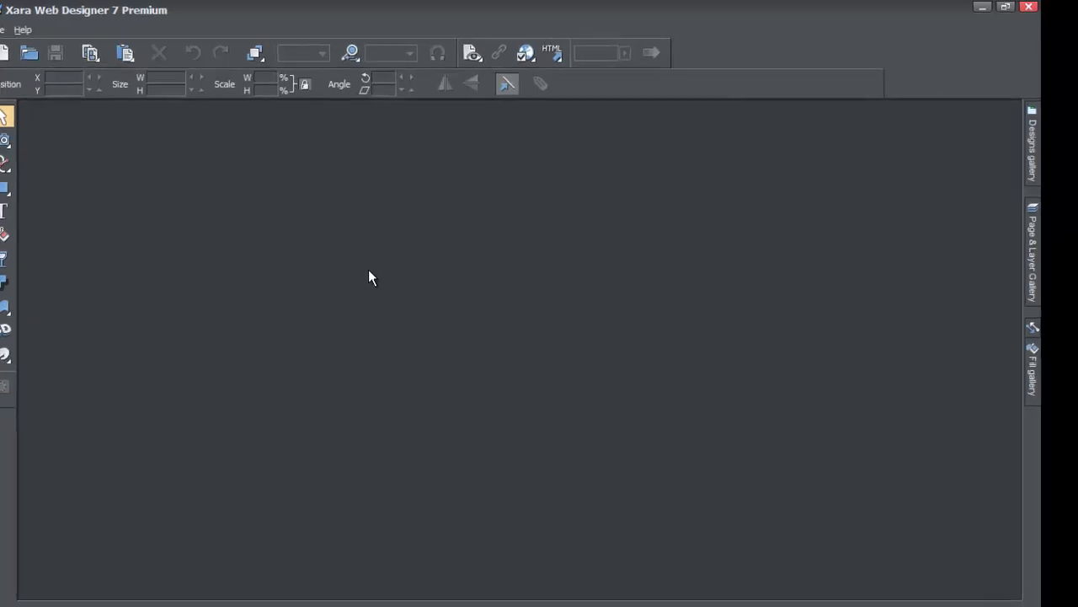
- Keep the Designs gallery pinned open and collapse the Alpha Theme and Website Themes folders
{"action": "left_click", "coordinate": [1028, 175]}
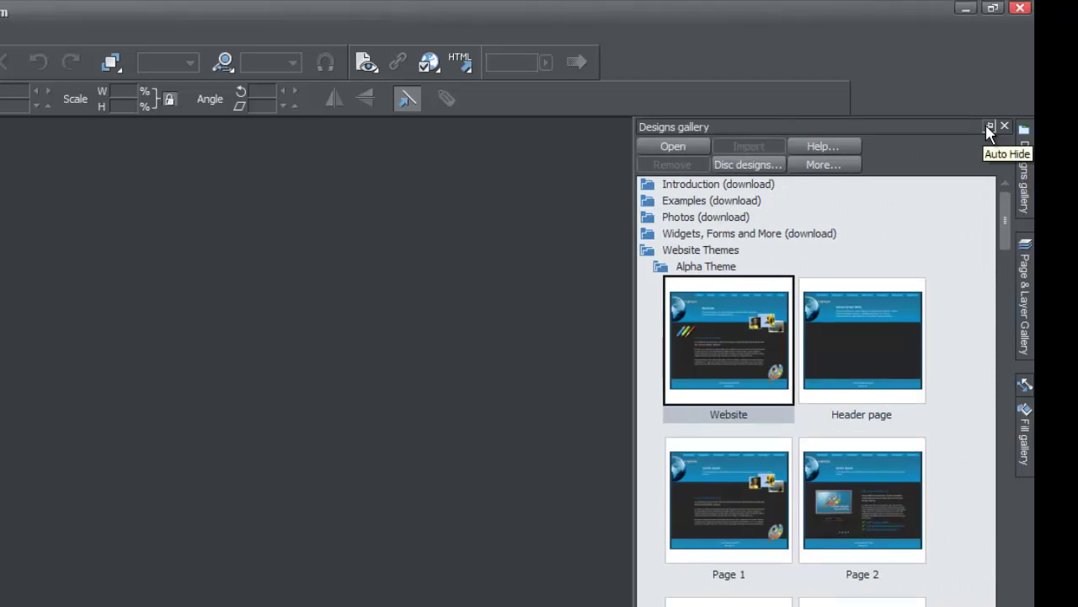
{"action": "left_click", "coordinate": [990, 127]}
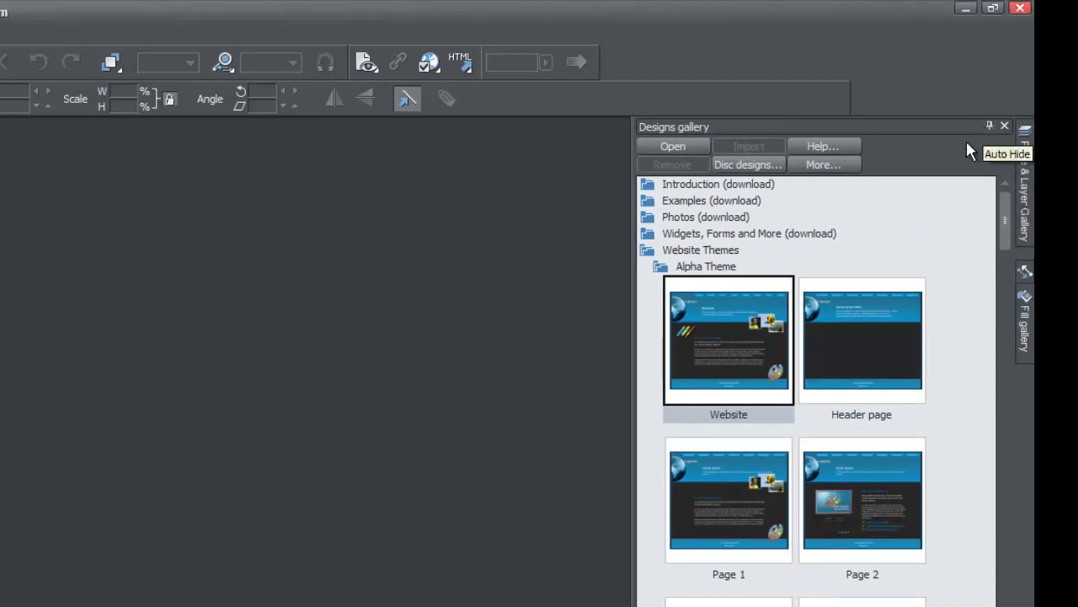
{"action": "left_click", "coordinate": [661, 265]}
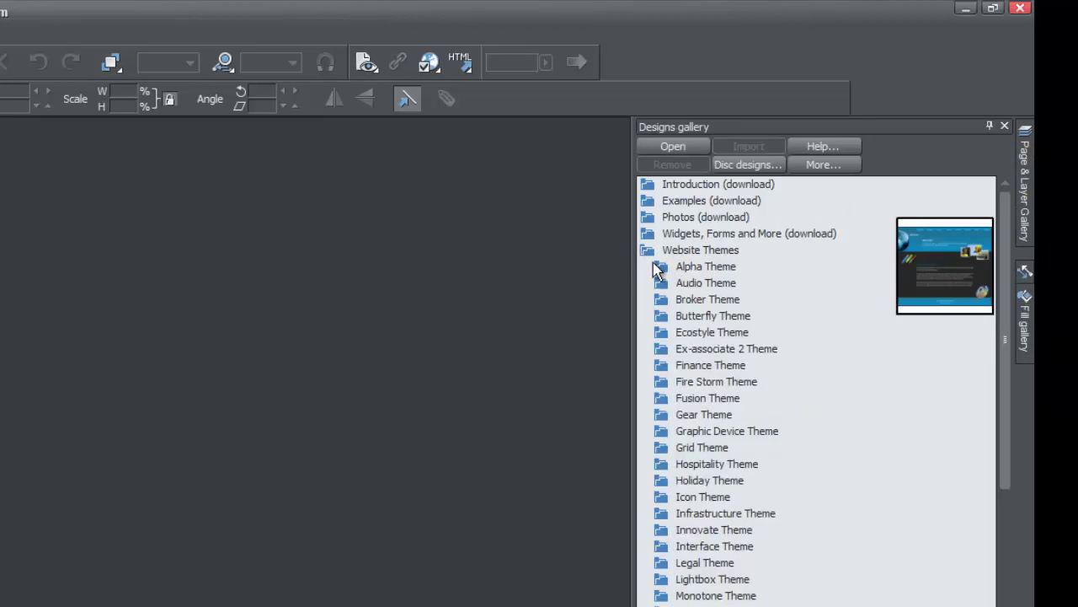
{"action": "left_click", "coordinate": [645, 251]}
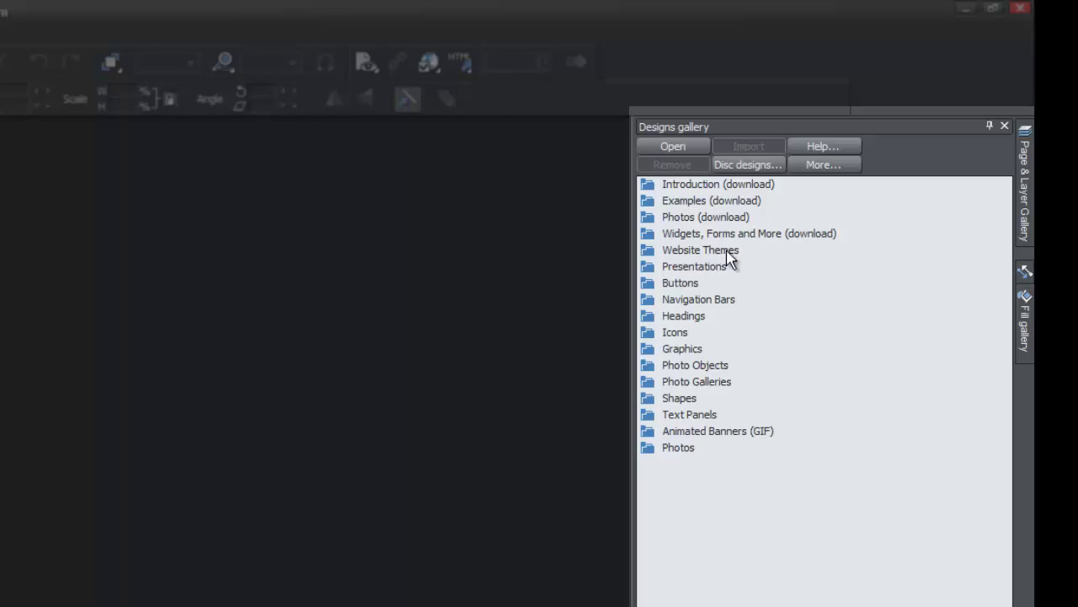
- Expand the Website Themes folder and its Alpha Theme subfolder in the Designs gallery
{"action": "mouse_move", "coordinate": [648, 257]}
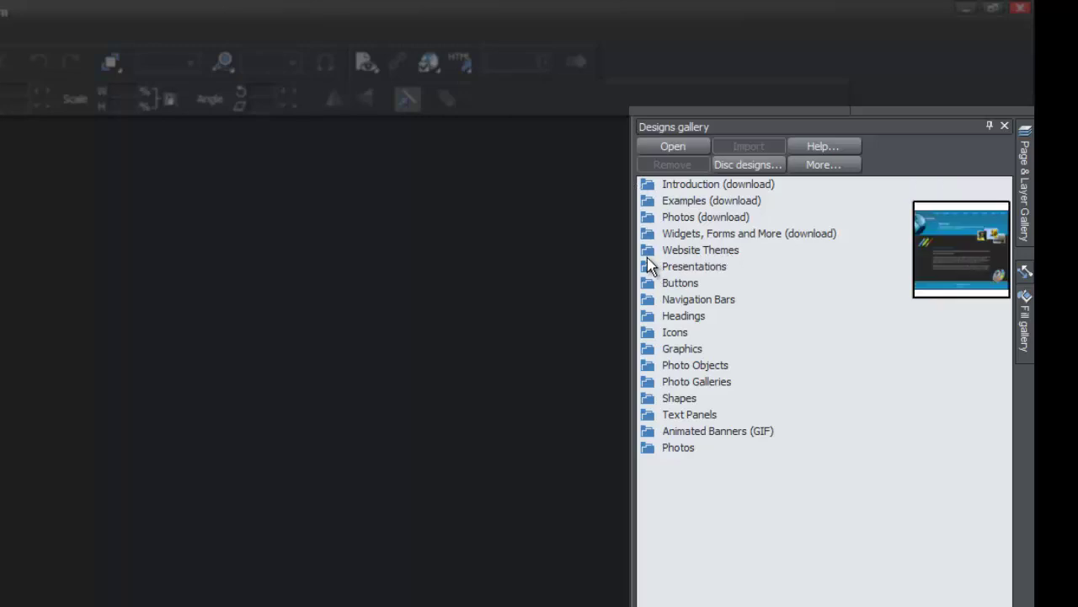
{"action": "left_click", "coordinate": [650, 256]}
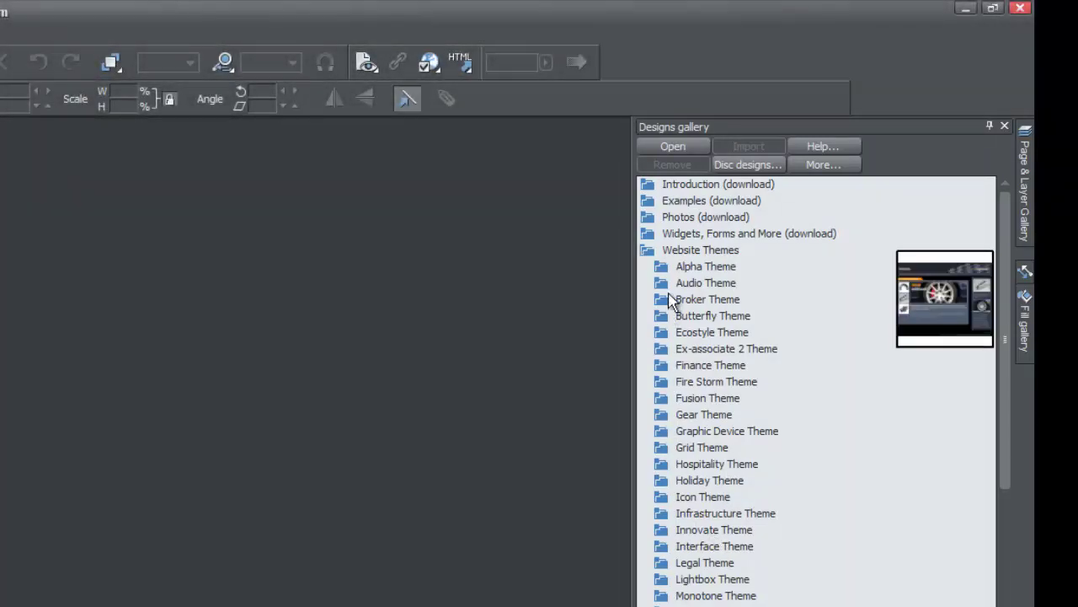
{"action": "mouse_move", "coordinate": [662, 271]}
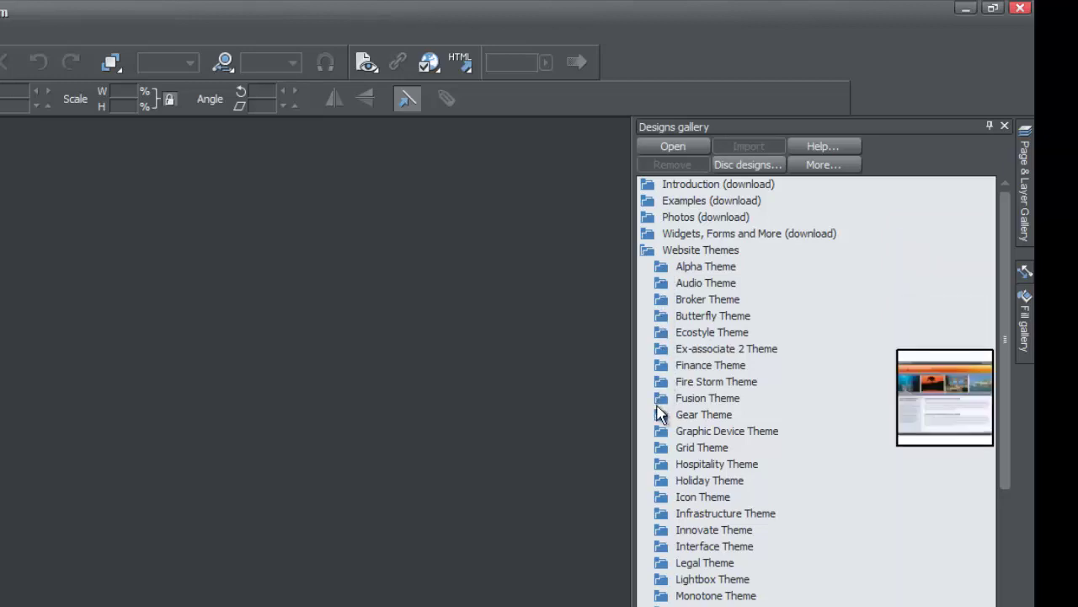
{"action": "left_click", "coordinate": [664, 275]}
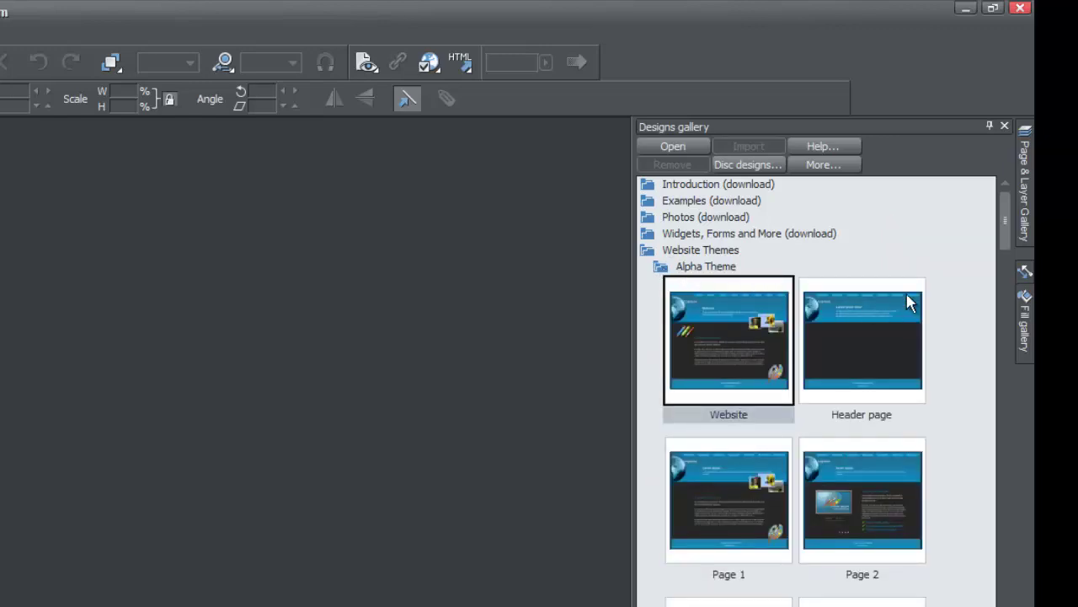
- Open the Alpha Theme's Page 1 design as a document in the empty workspace
{"action": "mouse_move", "coordinate": [1009, 237]}
{"action": "left_mouse_down"}
{"action": "mouse_move", "coordinate": [1014, 314]}
{"action": "mouse_move", "coordinate": [1006, 254]}
{"action": "mouse_move", "coordinate": [989, 236]}
{"action": "left_mouse_up"}
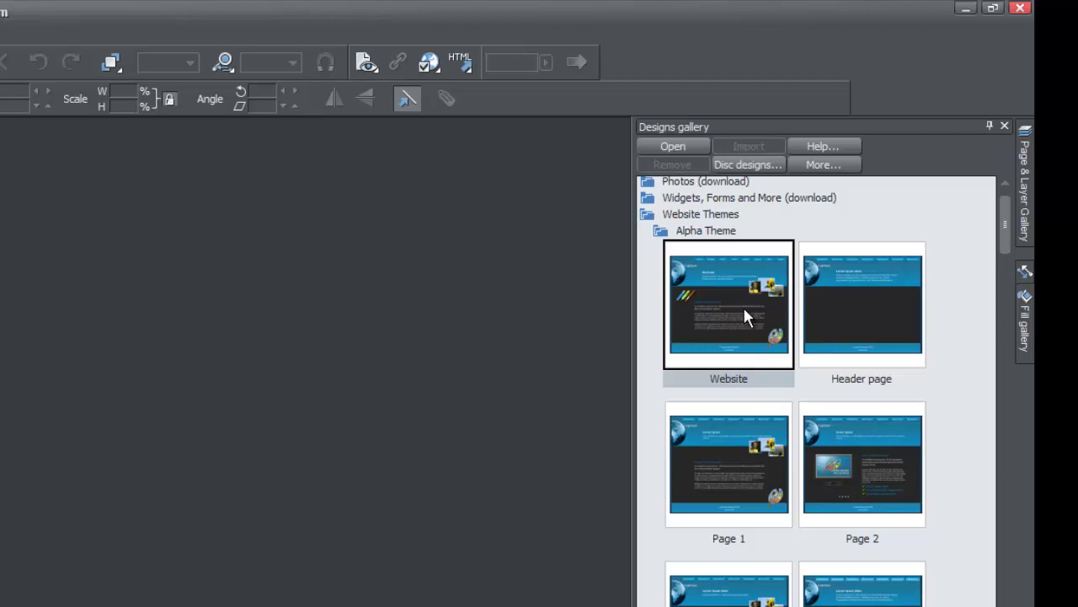
{"action": "left_click", "coordinate": [854, 313]}
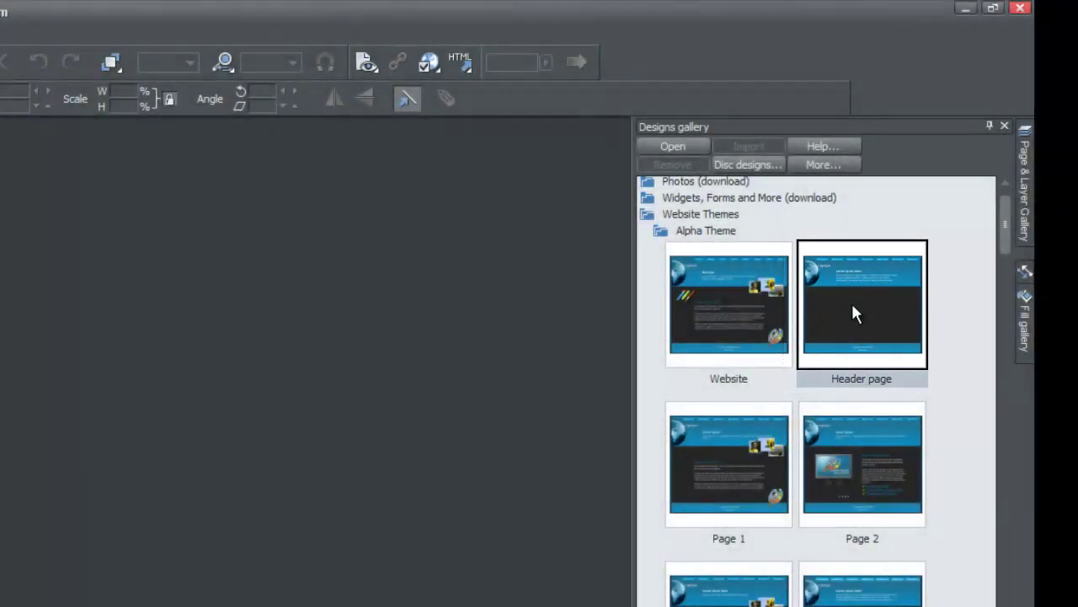
{"action": "left_click", "coordinate": [752, 463]}
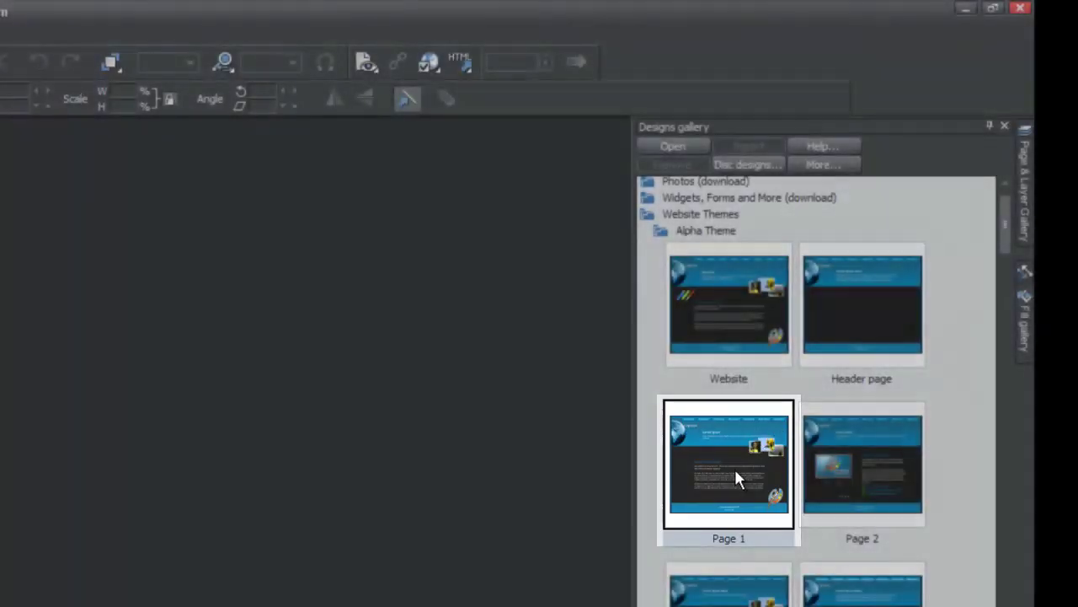
{"action": "left_click_drag", "start_coordinate": [735, 469], "coordinate": [194, 409]}
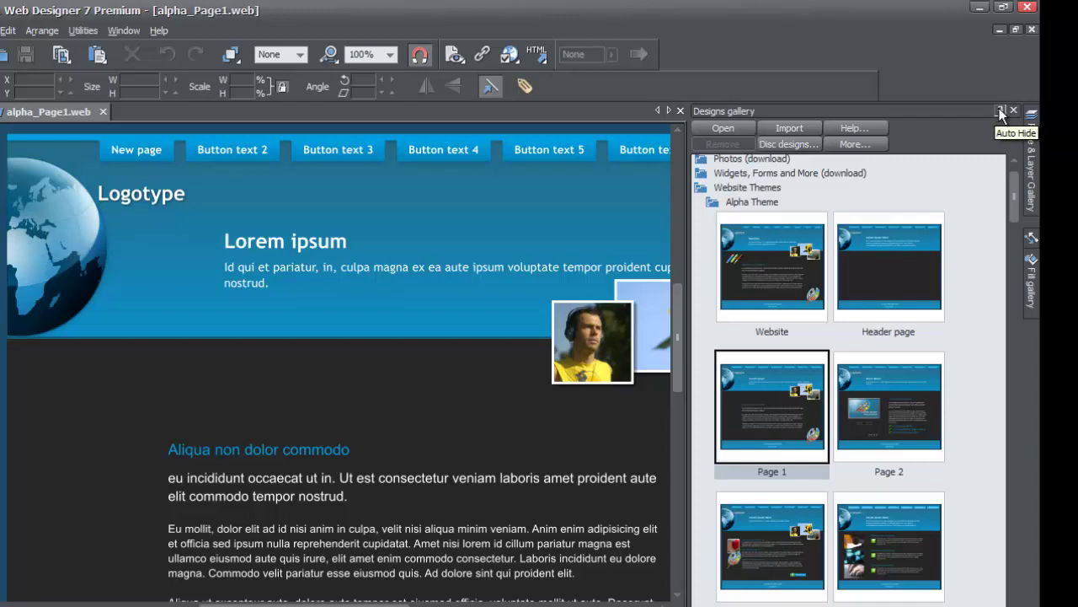
- Auto-hide the Designs gallery and view the document's single page in the Page & Layer Gallery with its layer list collapsed
{"action": "left_click", "coordinate": [1000, 111]}
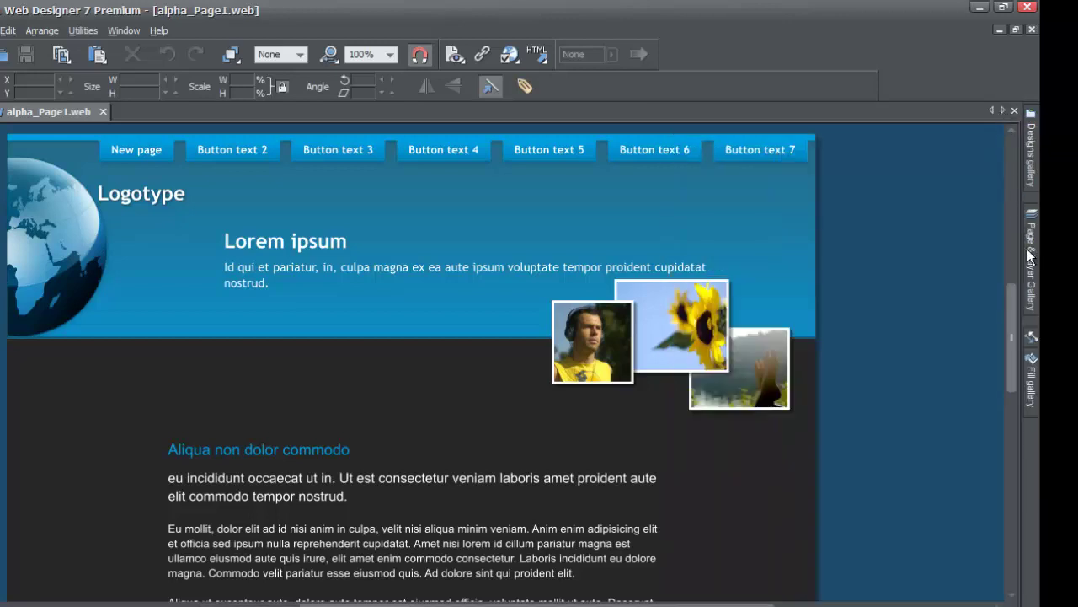
{"action": "mouse_move", "coordinate": [1034, 262]}
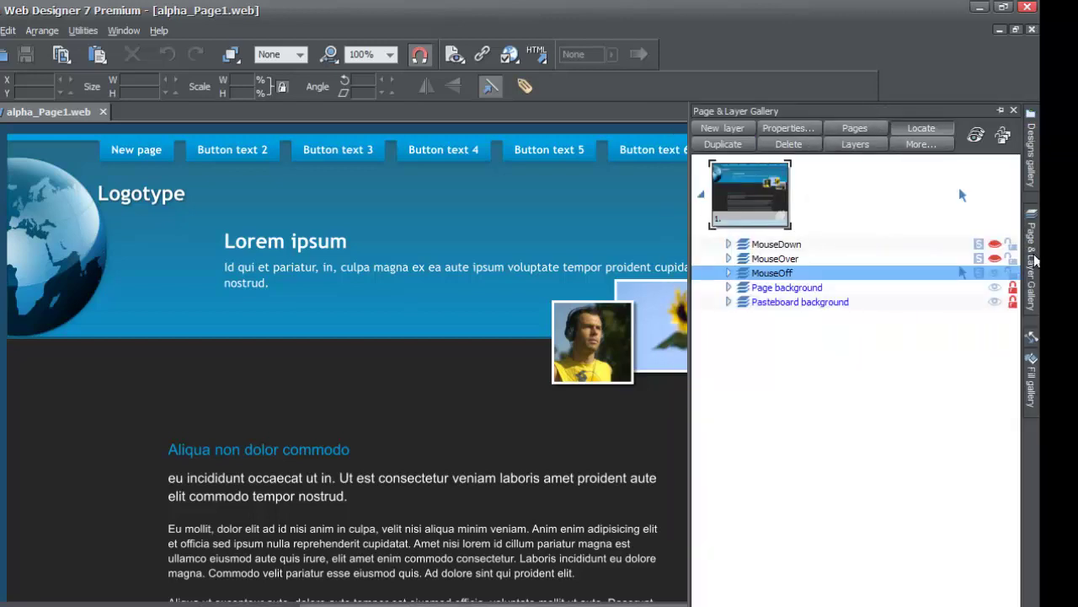
{"action": "left_click", "coordinate": [702, 197]}
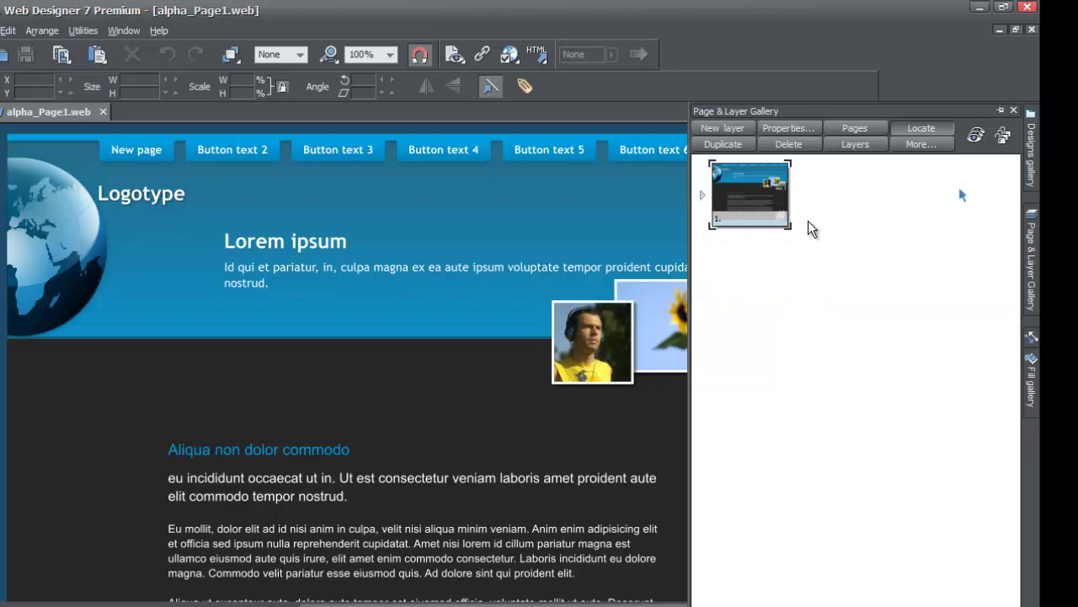
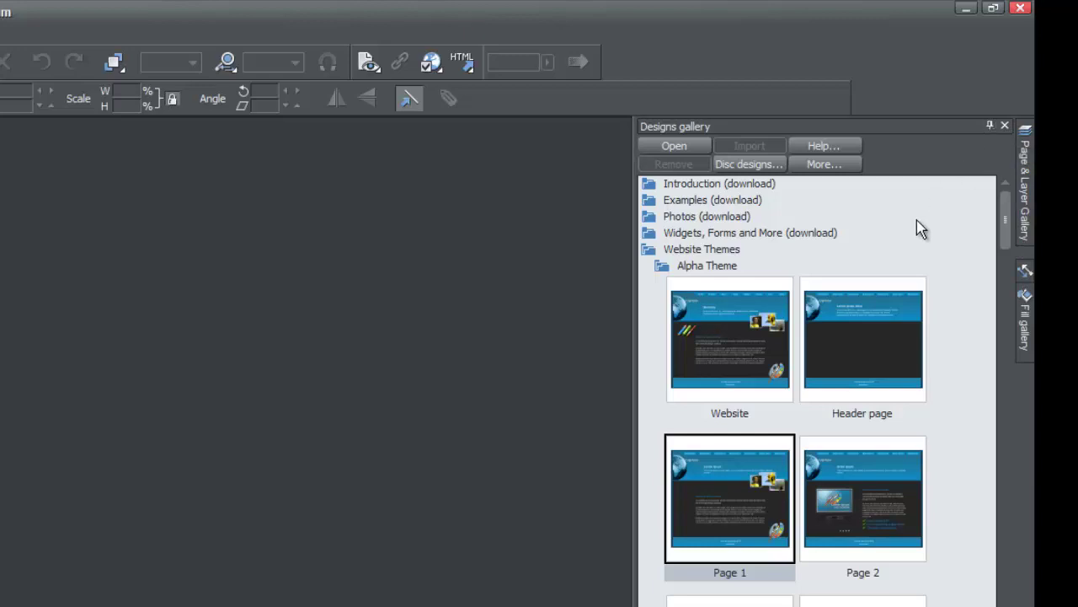
- Open the Alpha Theme's complete Website design in the workspace and auto-hide the Designs gallery
{"action": "left_click", "coordinate": [747, 347]}
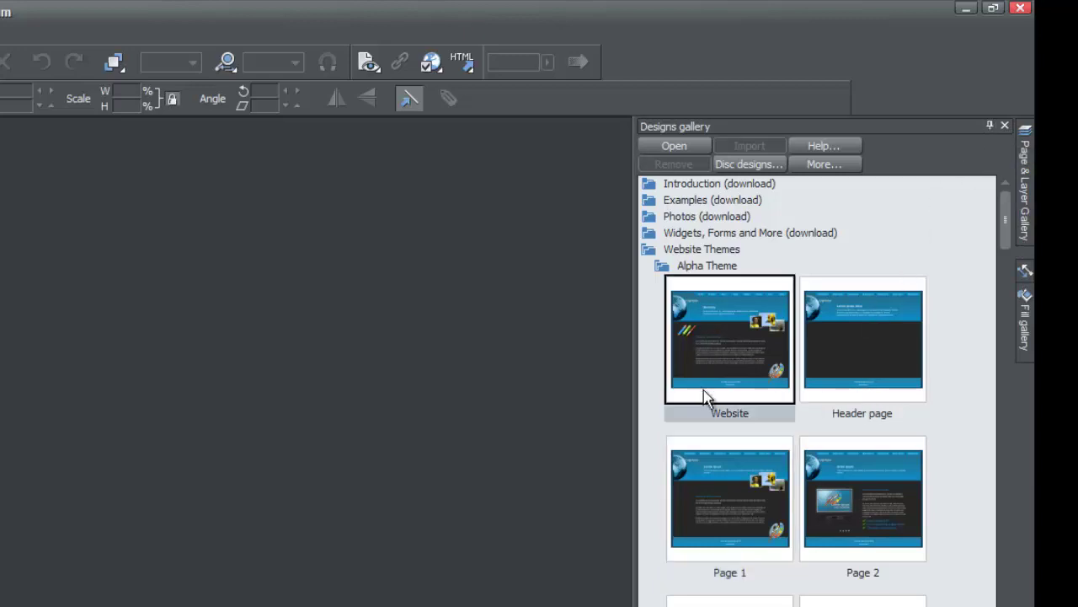
{"action": "left_click_drag", "start_coordinate": [735, 346], "coordinate": [200, 360]}
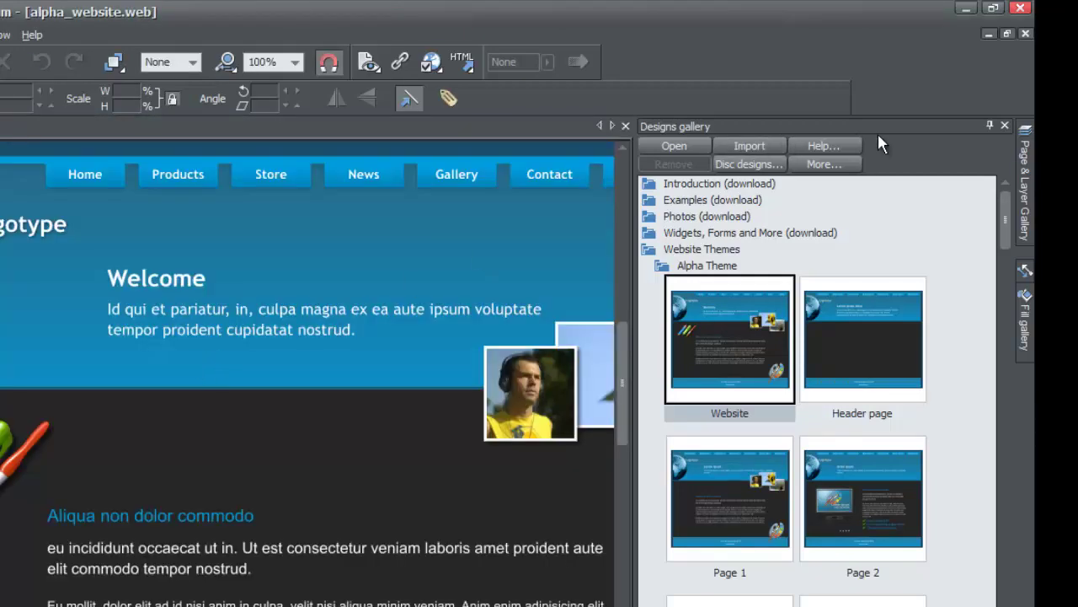
{"action": "left_click", "coordinate": [989, 125]}
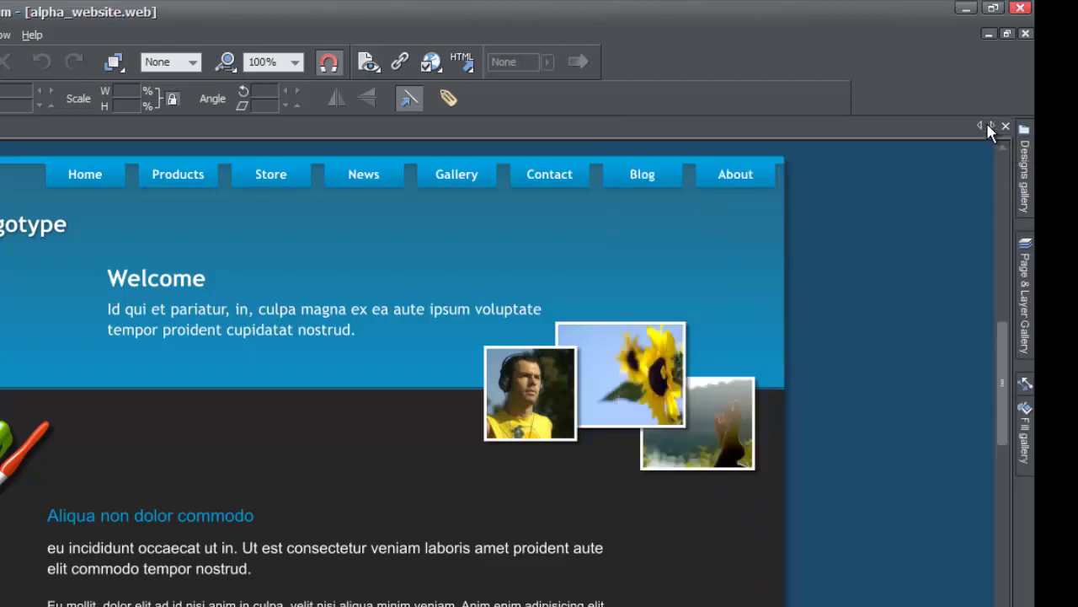
- Review the website's pages in the Page & Layer Gallery, keeping it pinned open only while browsing
{"action": "left_click", "coordinate": [1024, 296]}
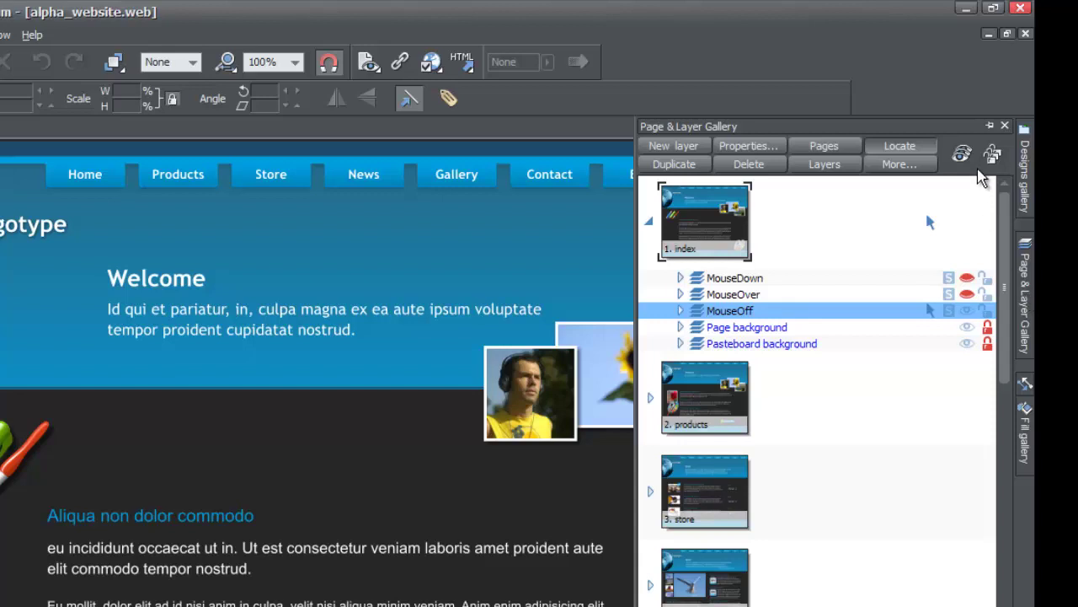
{"action": "left_click", "coordinate": [989, 126]}
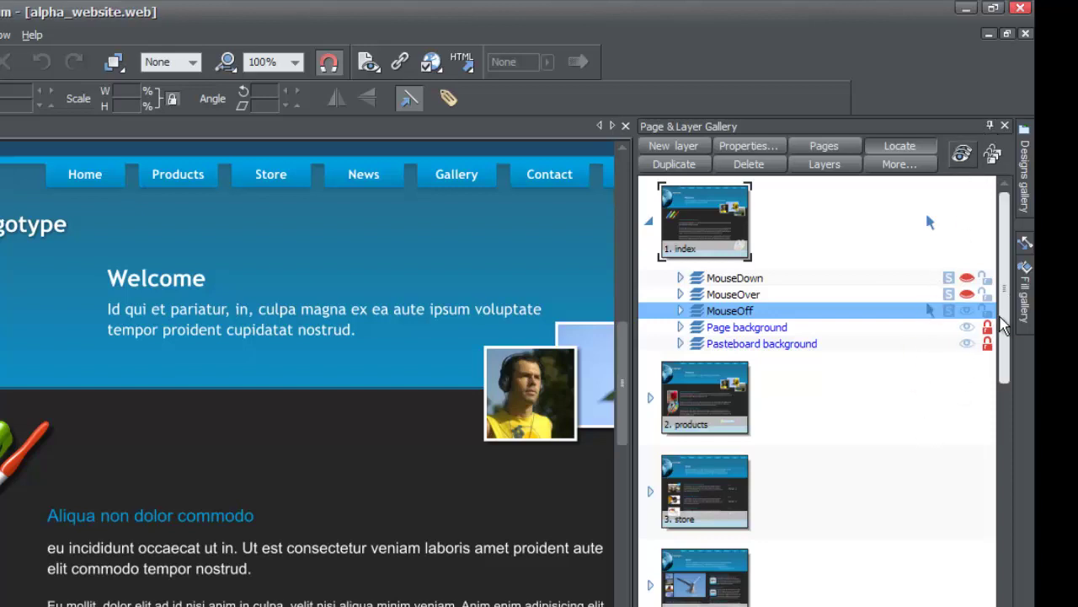
{"action": "left_click_drag", "start_coordinate": [1000, 320], "coordinate": [1003, 244]}
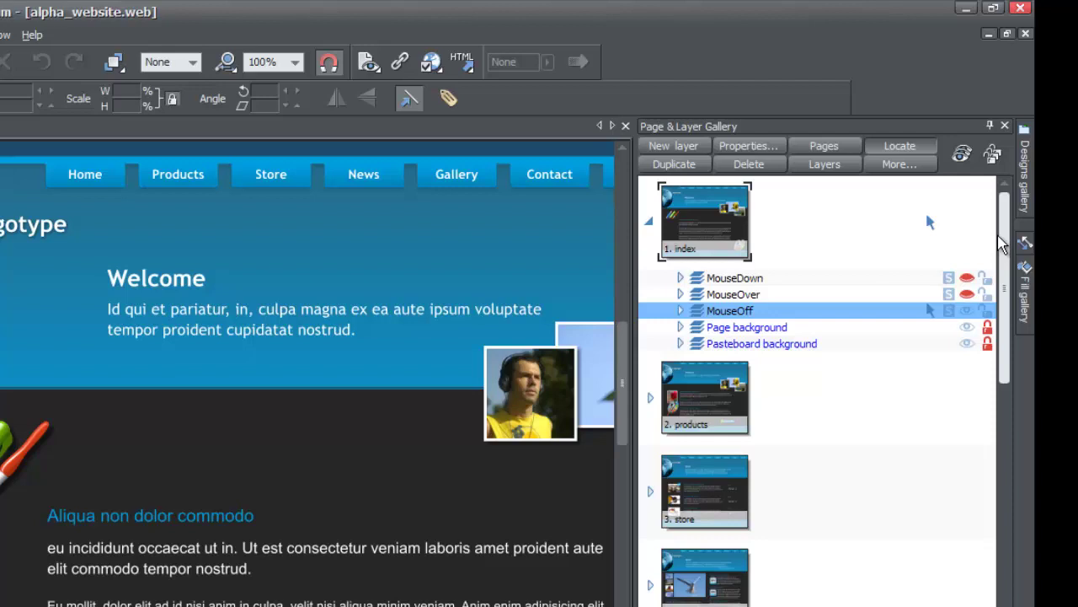
{"action": "left_click", "coordinate": [987, 126]}
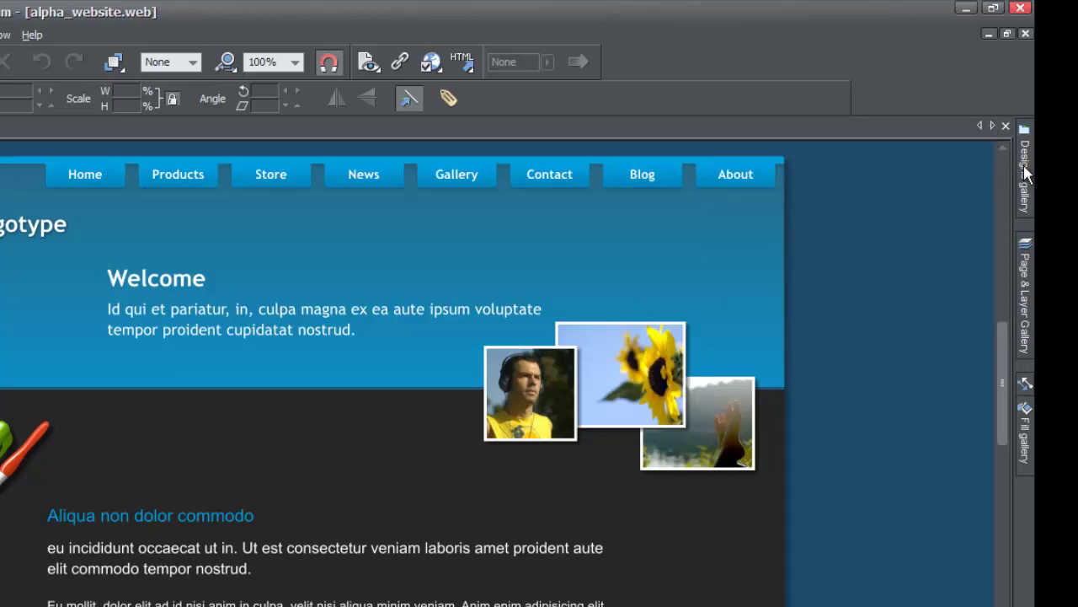
- Pin the Designs gallery open and look through the Alpha Theme's Header page and individual page designs
{"action": "mouse_move", "coordinate": [1024, 169]}
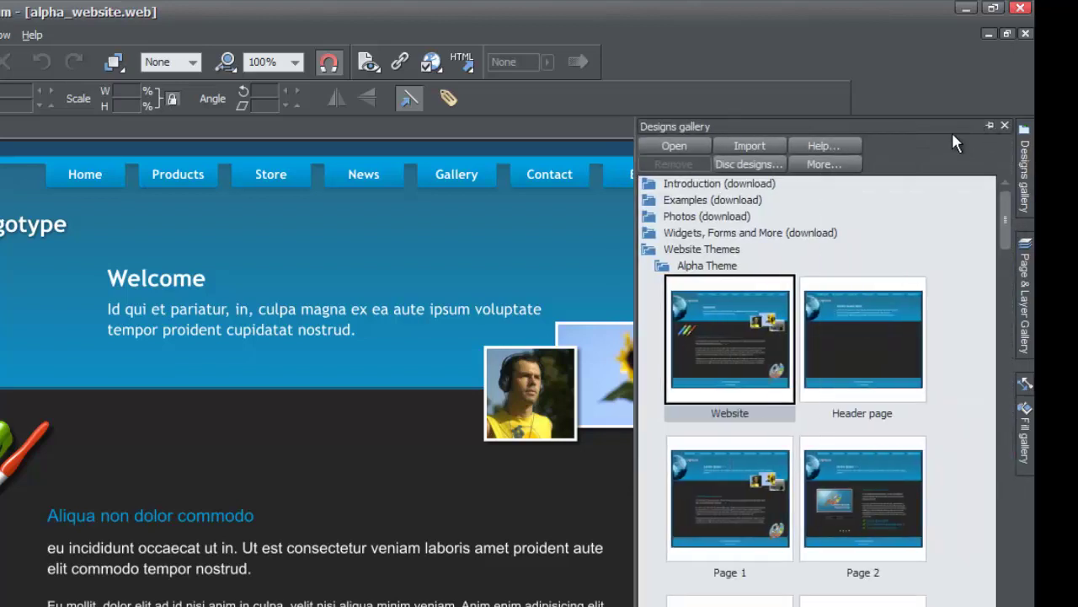
{"action": "left_click", "coordinate": [989, 127]}
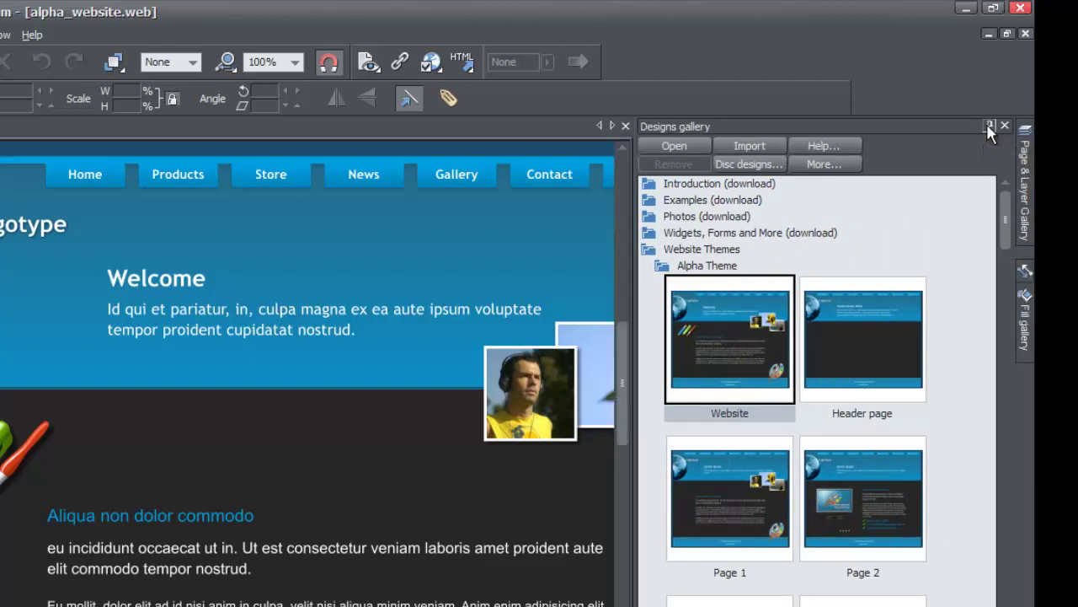
{"action": "scroll", "coordinate": [1004, 238], "scroll_direction": "down", "scroll_amount": 1}
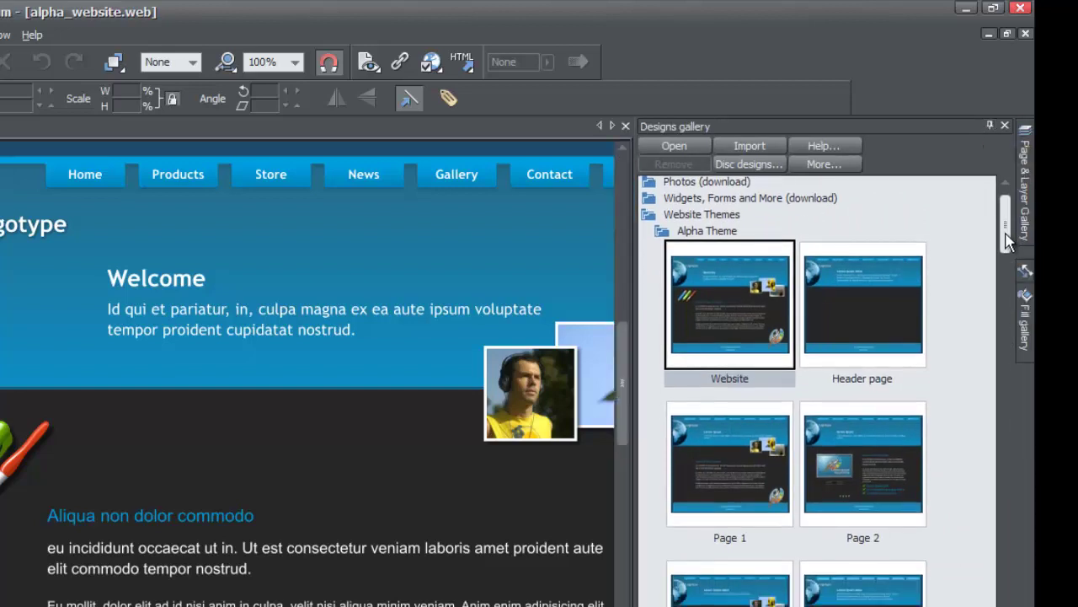
{"action": "left_click", "coordinate": [881, 315]}
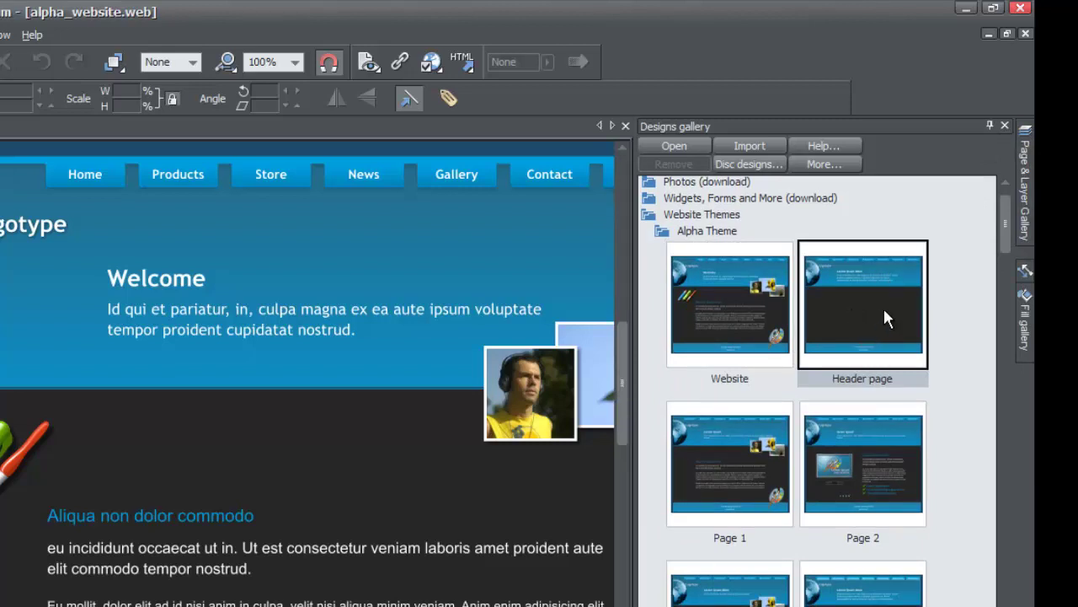
{"action": "scroll", "coordinate": [1005, 245], "scroll_direction": "down", "scroll_amount": 2}
{"action": "scroll", "coordinate": [1004, 244], "scroll_direction": "down", "scroll_amount": 2}
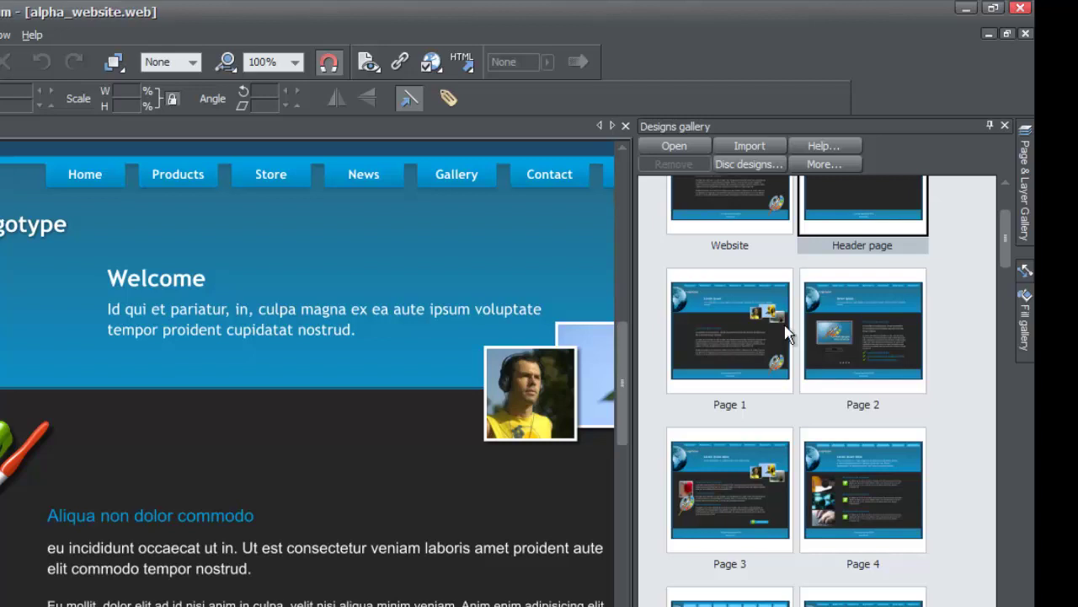
{"action": "left_click_drag", "start_coordinate": [1002, 232], "coordinate": [1004, 198]}
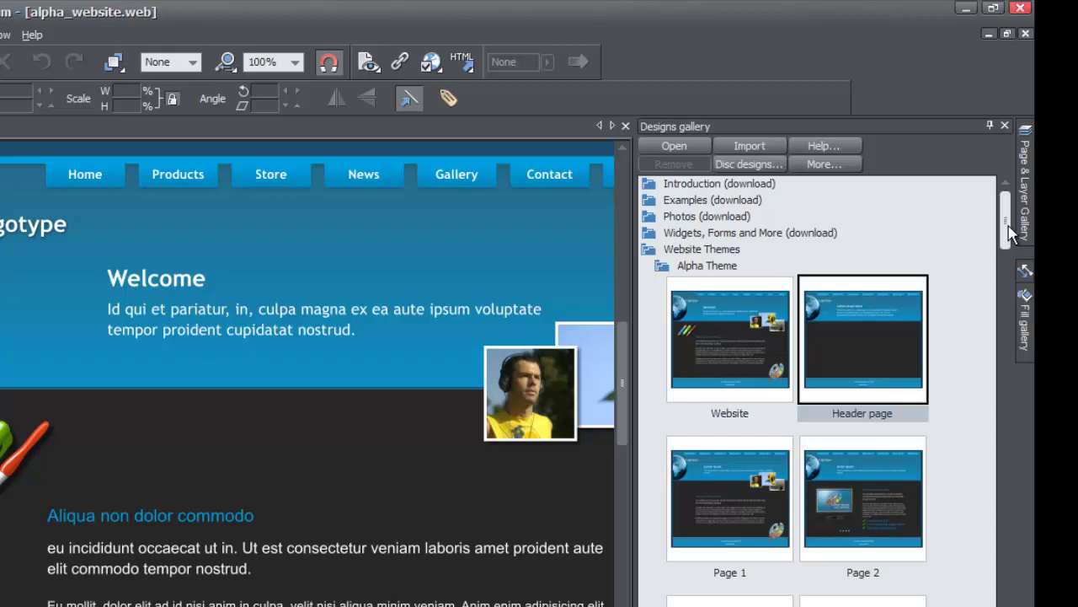
- Apply the Alpha Theme's green Color scheme 1 to the open website
{"action": "left_click_drag", "start_coordinate": [1003, 227], "coordinate": [1015, 573]}
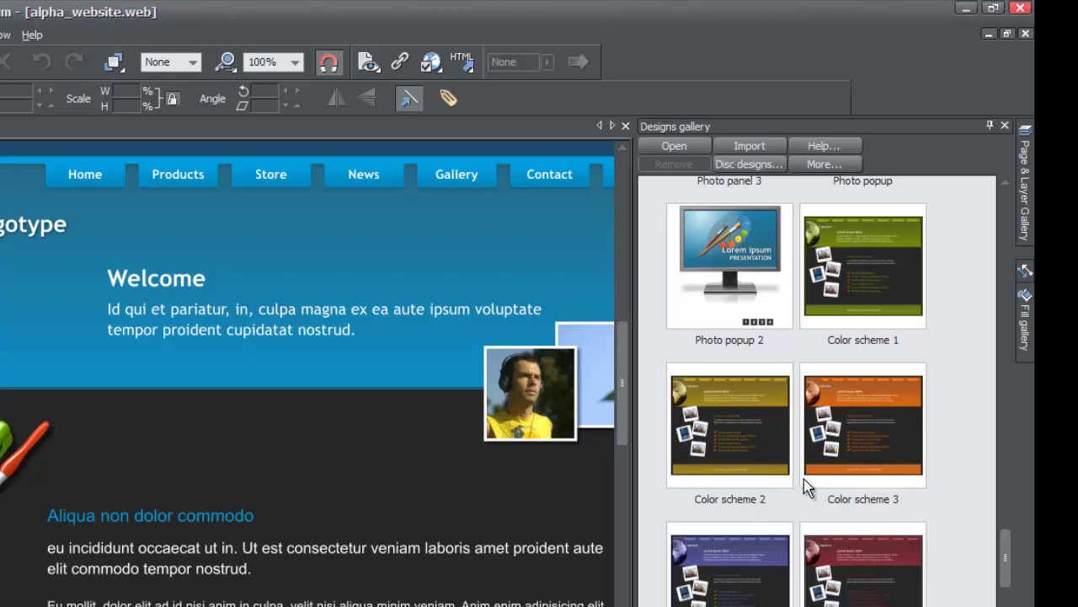
{"action": "left_click_drag", "start_coordinate": [853, 275], "coordinate": [253, 428]}
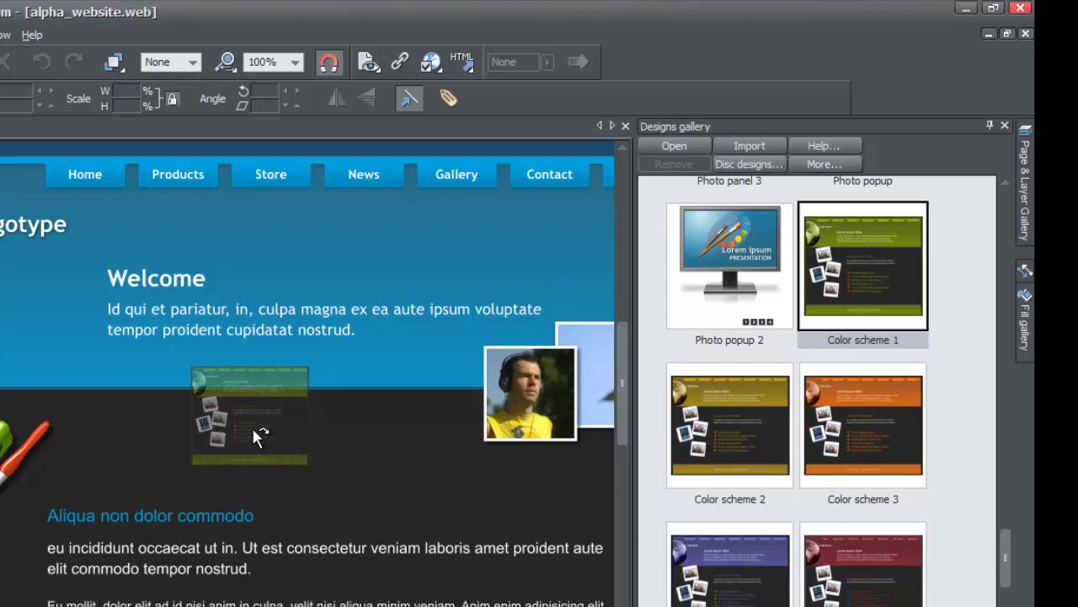
{"action": "mouse_move", "coordinate": [253, 428]}
{"action": "left_mouse_down"}
{"action": "mouse_move", "coordinate": [245, 438]}
{"action": "mouse_move", "coordinate": [250, 425]}
{"action": "mouse_move", "coordinate": [264, 431]}
{"action": "mouse_move", "coordinate": [254, 439]}
{"action": "left_mouse_up"}
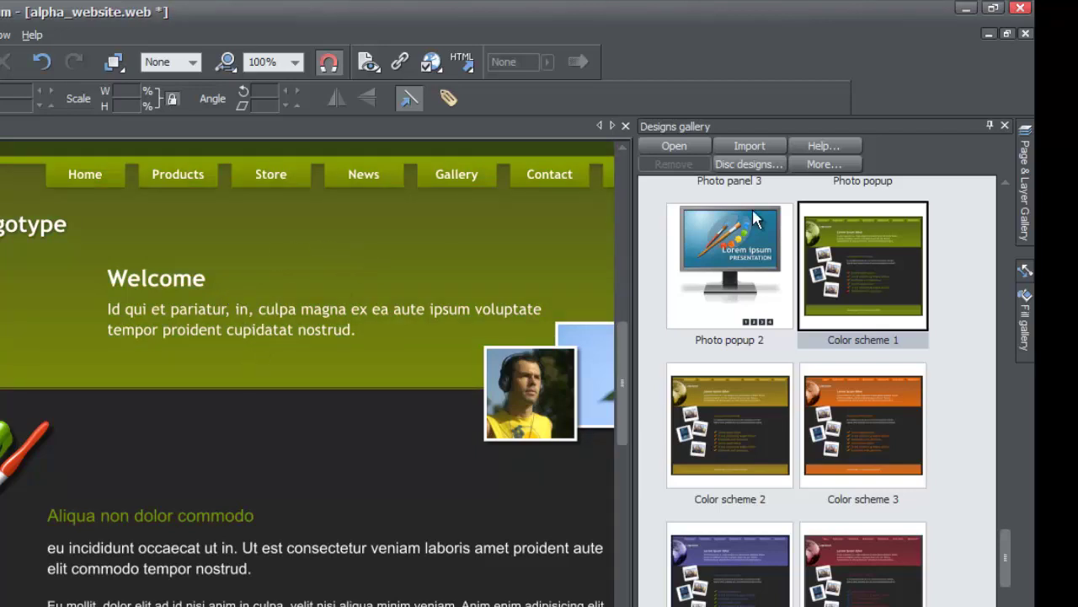
- Auto-hide the Designs gallery and check the color scheme on the website's pages in the Page & Layer Gallery
{"action": "left_click", "coordinate": [988, 123]}
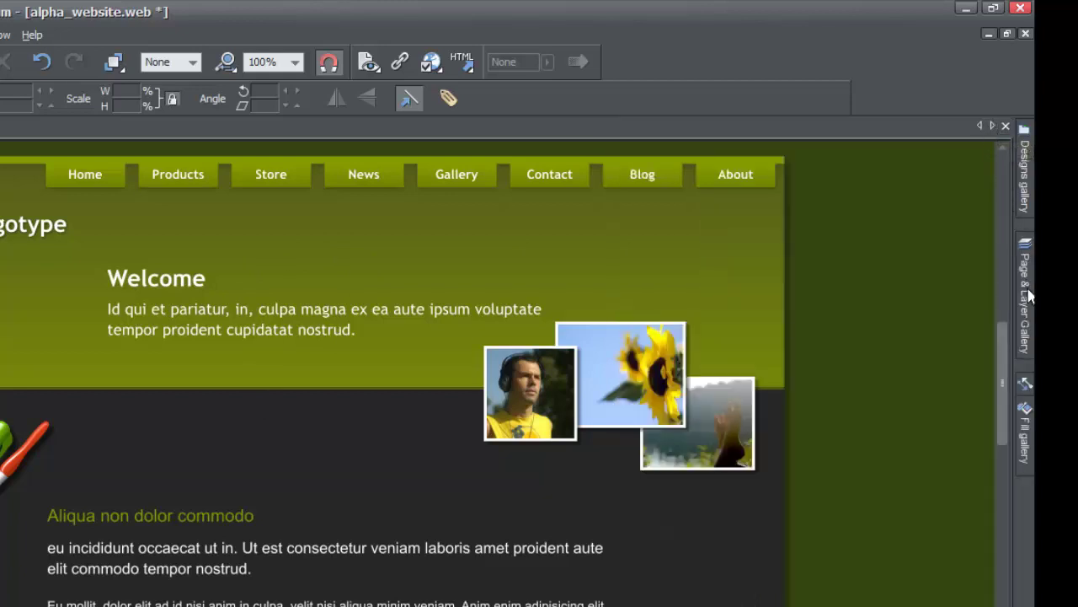
{"action": "mouse_move", "coordinate": [1025, 287]}
{"action": "left_click_drag", "start_coordinate": [1021, 283], "coordinate": [1024, 527]}
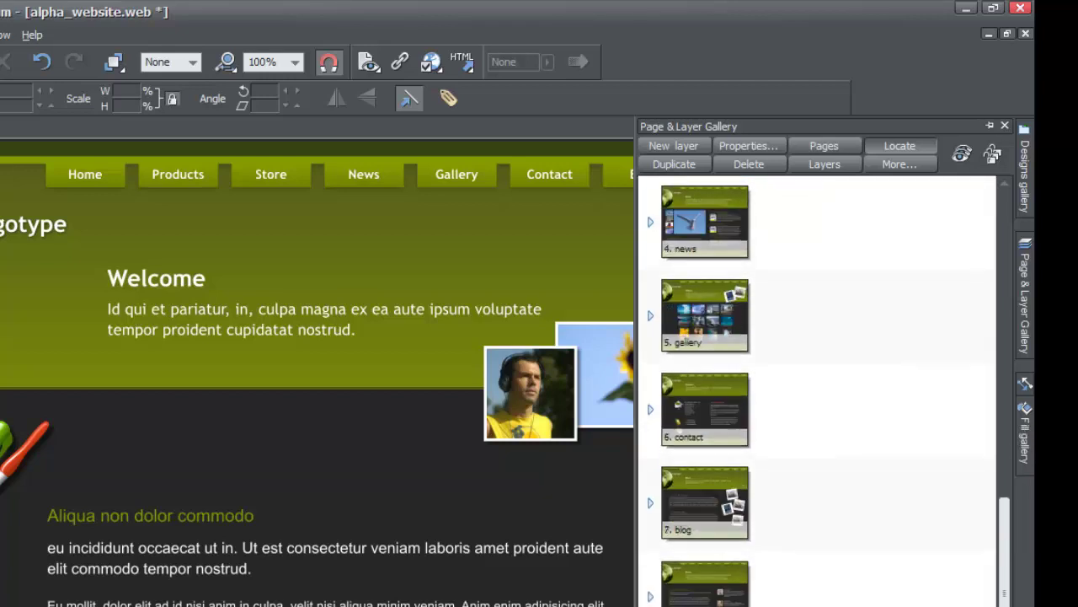
{"action": "scroll", "coordinate": [986, 421], "scroll_direction": "up", "scroll_amount": 10}
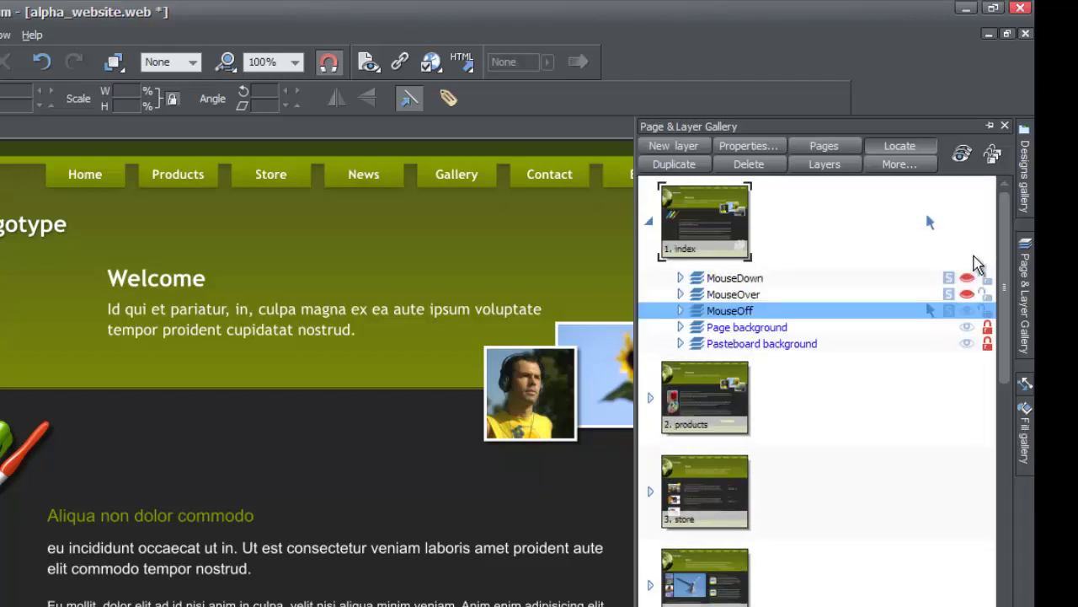
- Look through the products, store and news pages, return to the index page, and auto-hide the Page & Layer Gallery
{"action": "left_click", "coordinate": [733, 412]}
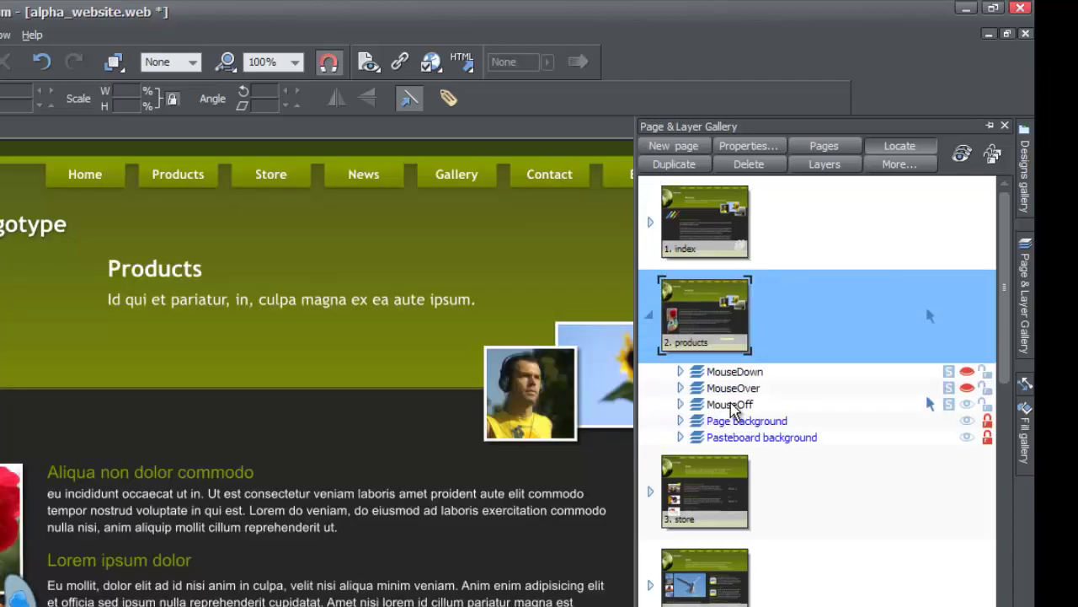
{"action": "left_click", "coordinate": [721, 510]}
{"action": "left_click", "coordinate": [724, 590]}
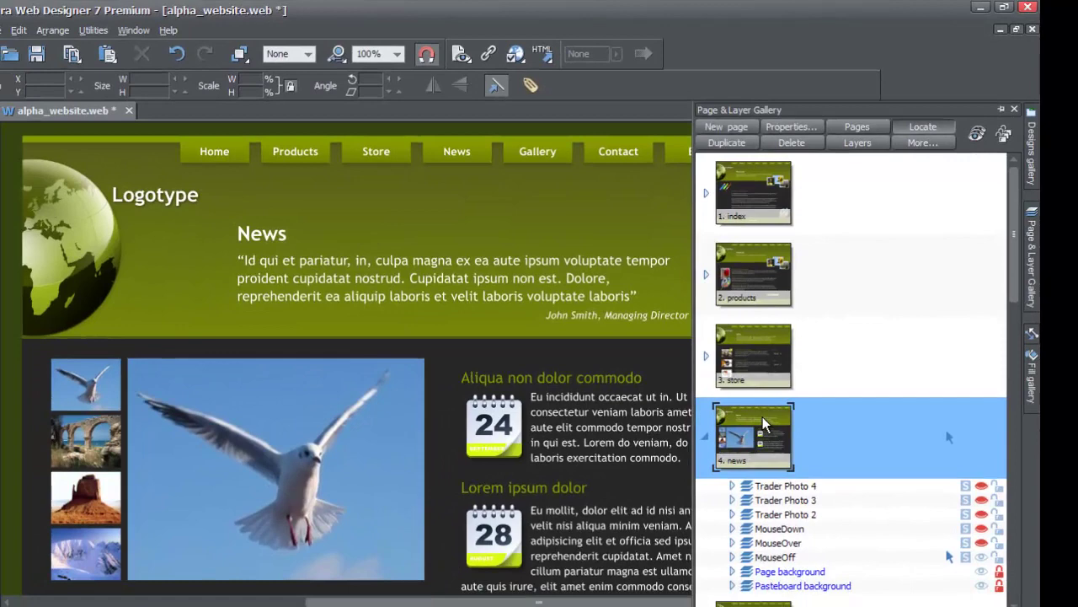
{"action": "left_click", "coordinate": [749, 341]}
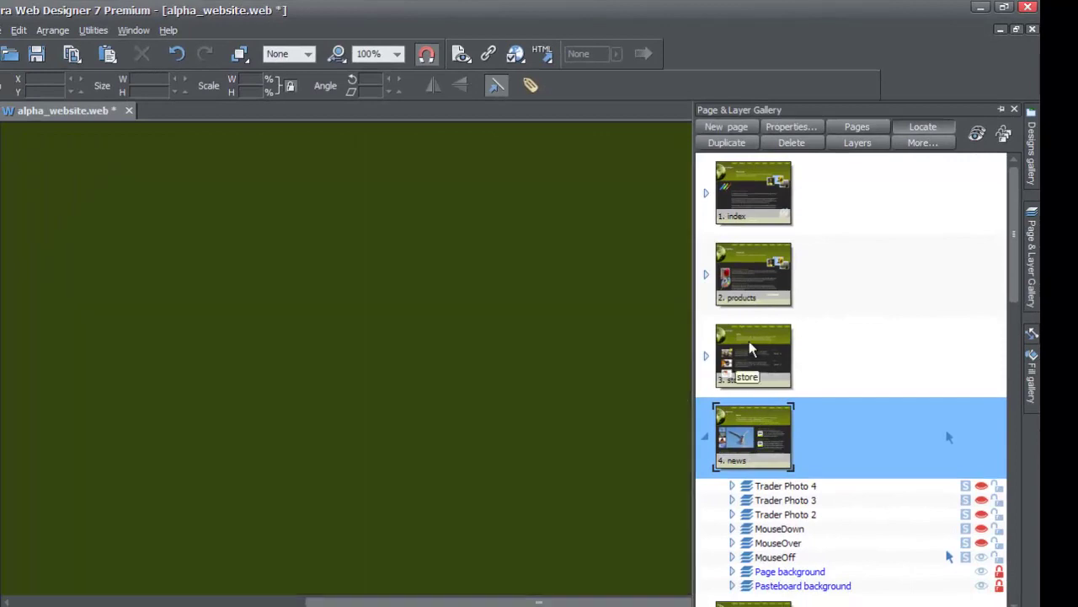
{"action": "left_click", "coordinate": [749, 276]}
{"action": "left_click", "coordinate": [747, 221]}
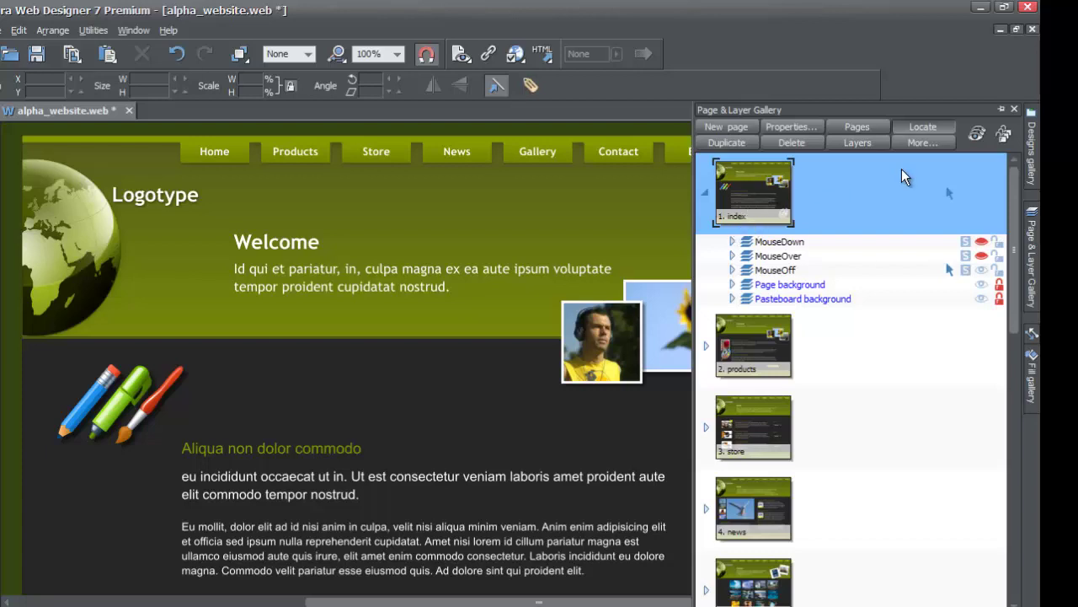
{"action": "left_click", "coordinate": [999, 112]}
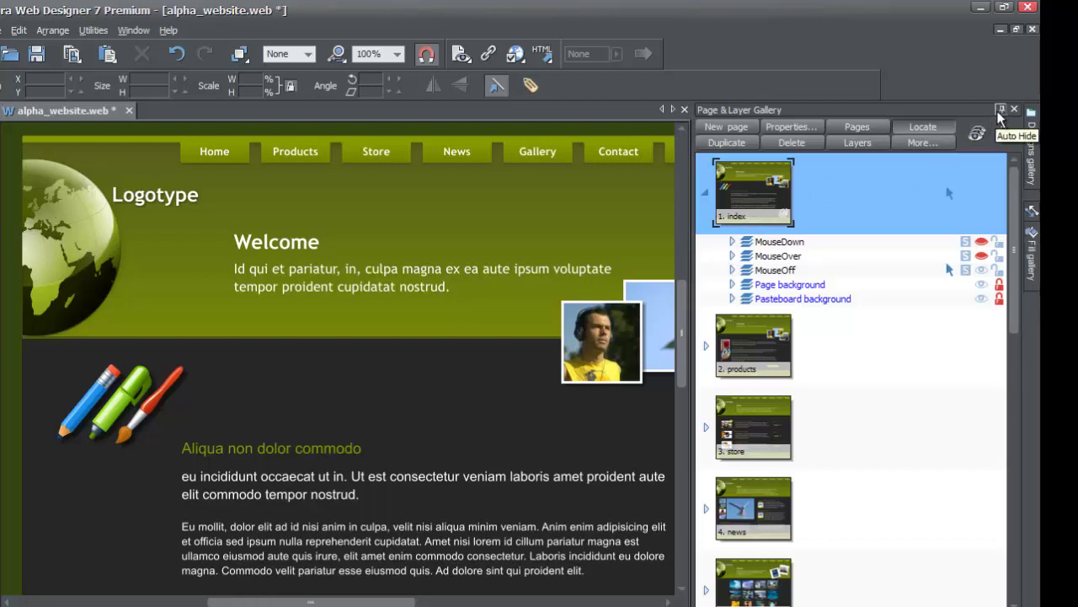
{"action": "left_click", "coordinate": [999, 112]}
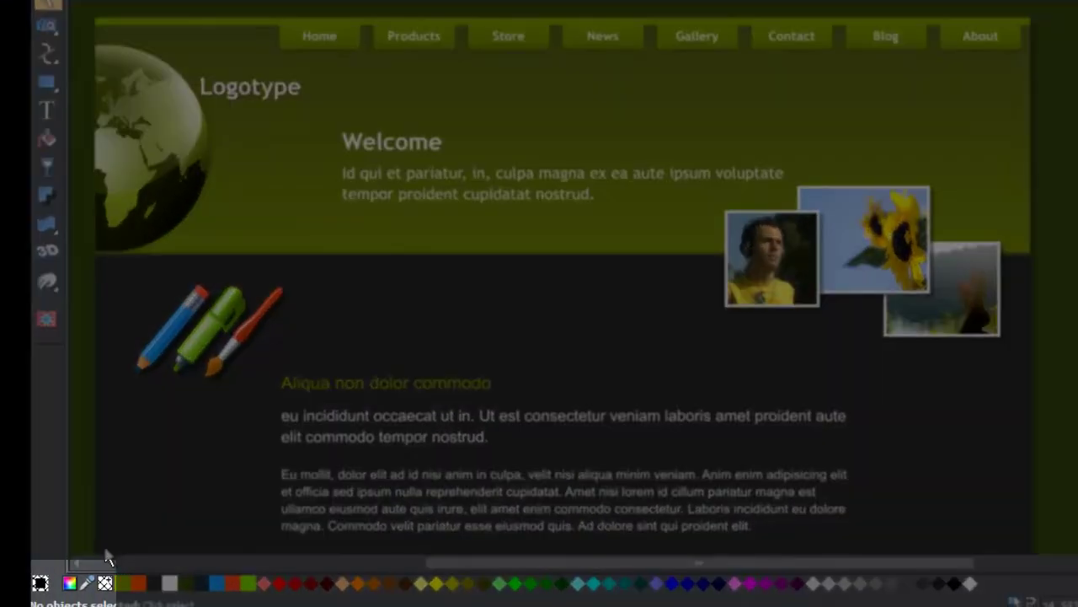
- Open the Color editor, move it aside, and try turquoise 81ecdb as the website's Theme Color 1
{"action": "left_click", "coordinate": [70, 584]}
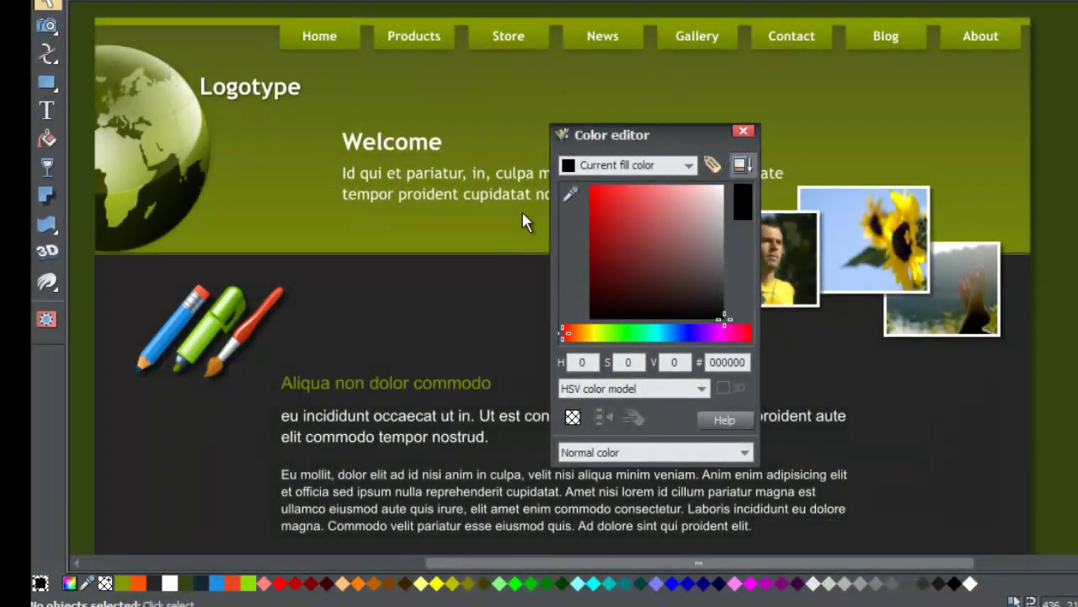
{"action": "left_click_drag", "start_coordinate": [674, 139], "coordinate": [1040, 99]}
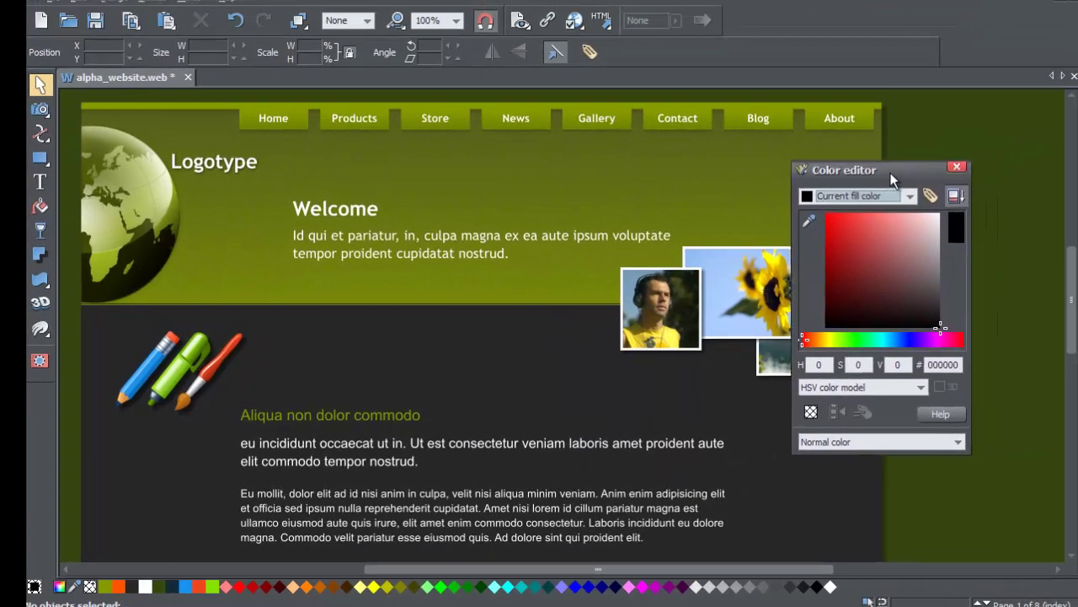
{"action": "left_click_drag", "start_coordinate": [891, 172], "coordinate": [815, 188]}
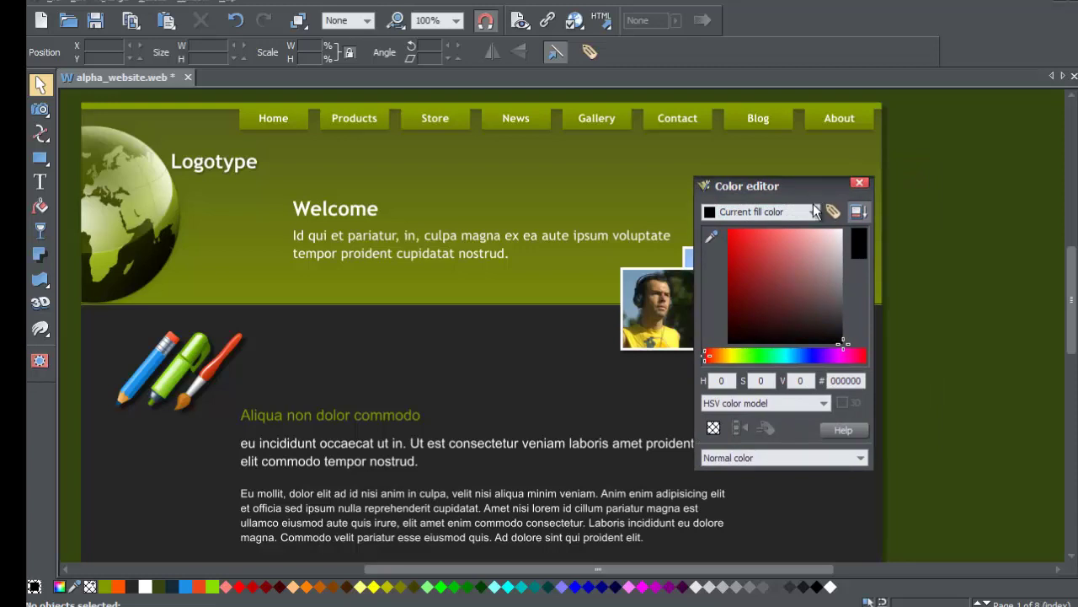
{"action": "left_click", "coordinate": [813, 213]}
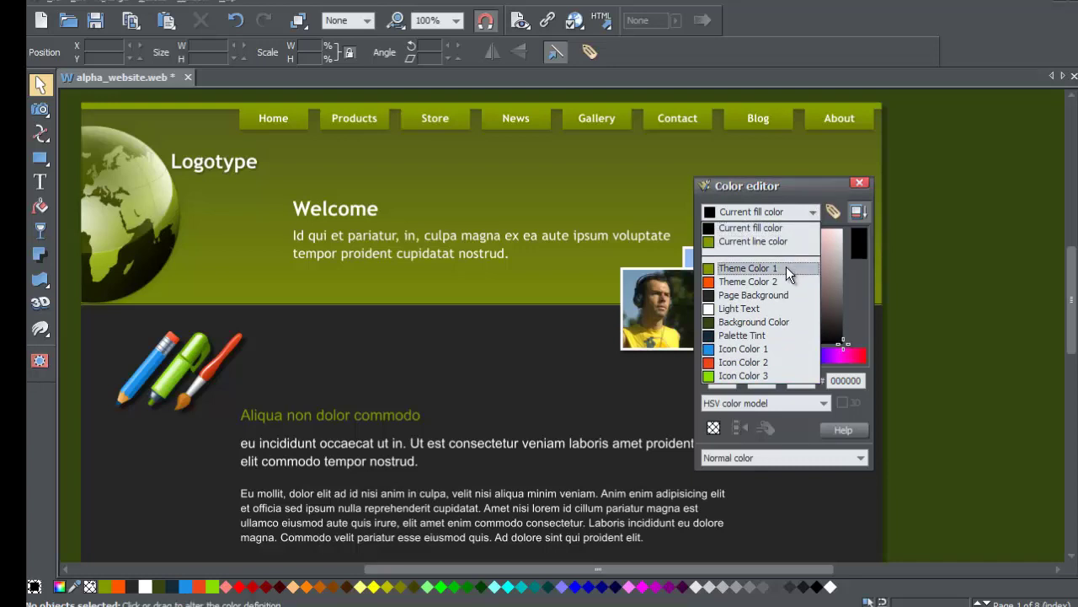
{"action": "left_click", "coordinate": [786, 267]}
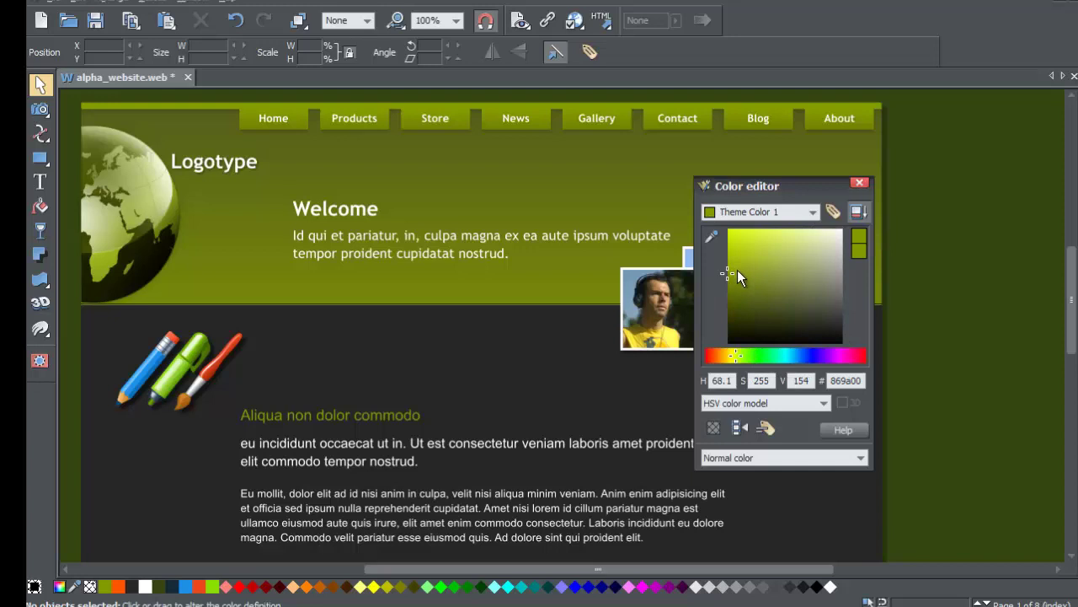
{"action": "left_click_drag", "start_coordinate": [738, 269], "coordinate": [751, 247]}
{"action": "left_click", "coordinate": [725, 355]}
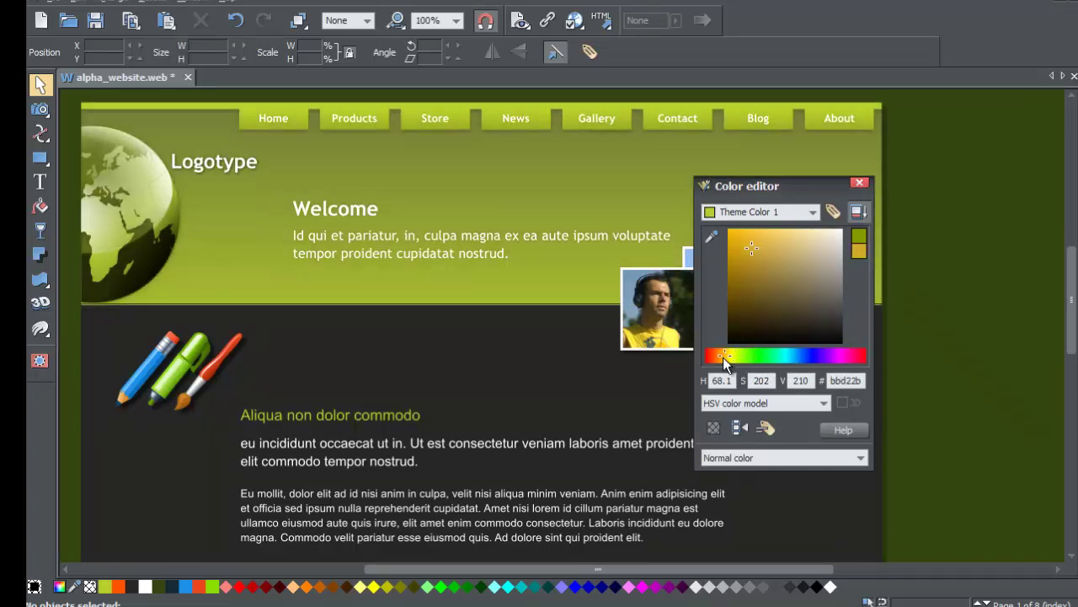
{"action": "left_click_drag", "start_coordinate": [724, 360], "coordinate": [781, 353]}
{"action": "left_click", "coordinate": [794, 233]}
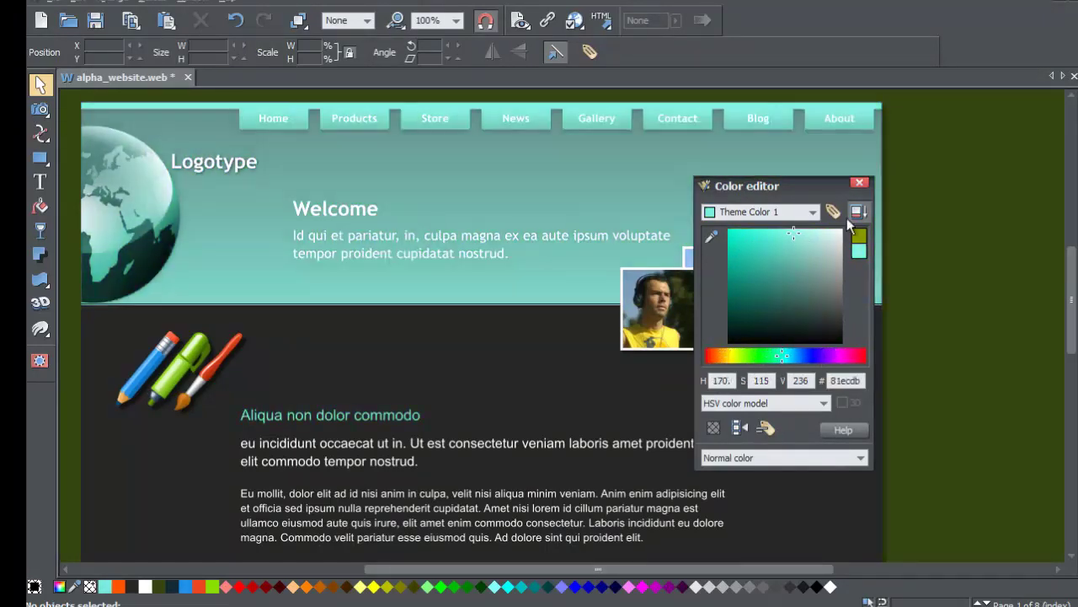
- Change Theme Color 1 to red, hex bd0000, trying other shades and hues on the way
{"action": "left_click", "coordinate": [856, 212]}
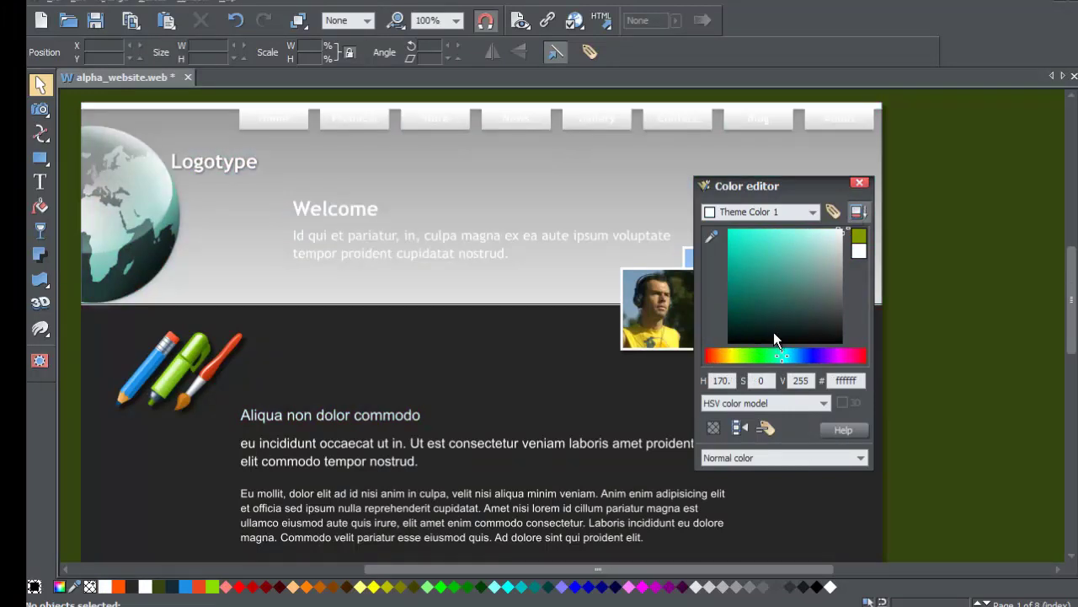
{"action": "left_click_drag", "start_coordinate": [773, 332], "coordinate": [845, 354]}
{"action": "left_click_drag", "start_coordinate": [721, 294], "coordinate": [721, 263]}
{"action": "mouse_move", "coordinate": [715, 355]}
{"action": "left_mouse_down"}
{"action": "mouse_move", "coordinate": [852, 356]}
{"action": "mouse_move", "coordinate": [704, 358]}
{"action": "left_mouse_up"}
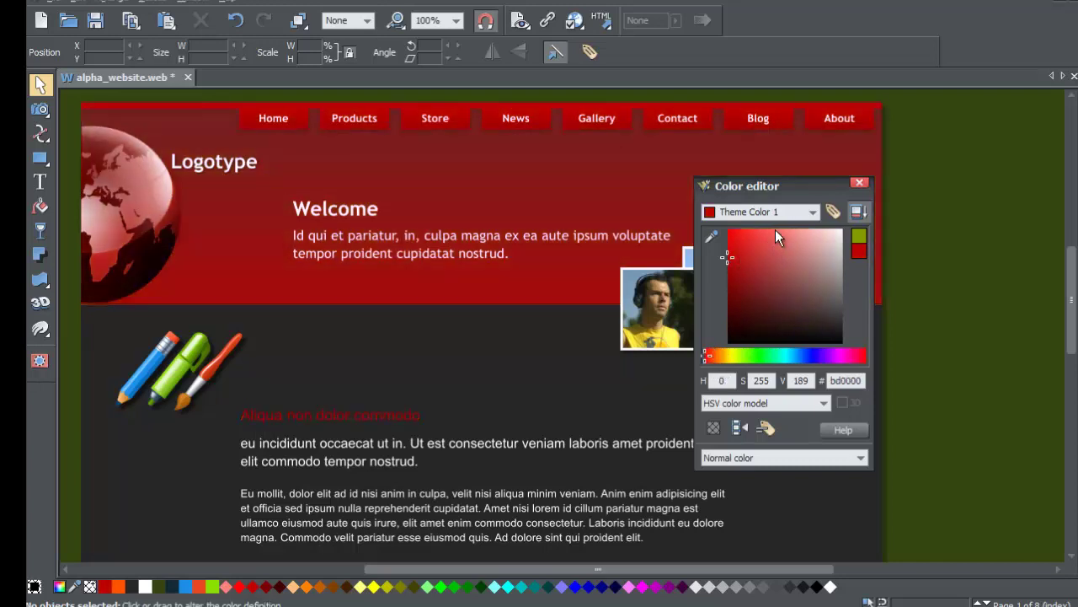
{"action": "left_click", "coordinate": [812, 212]}
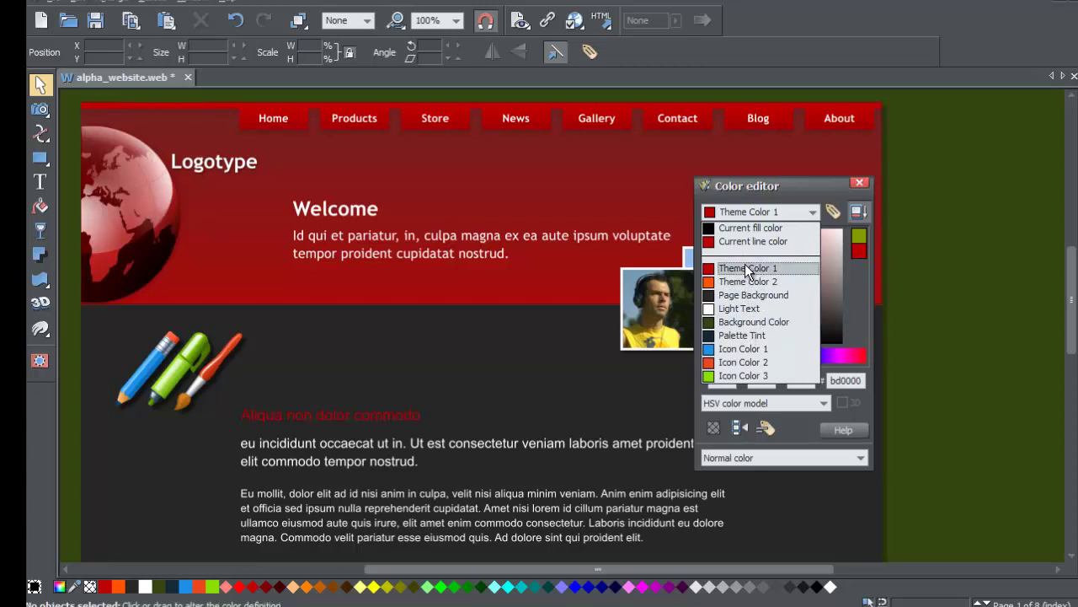
{"action": "left_click", "coordinate": [744, 272]}
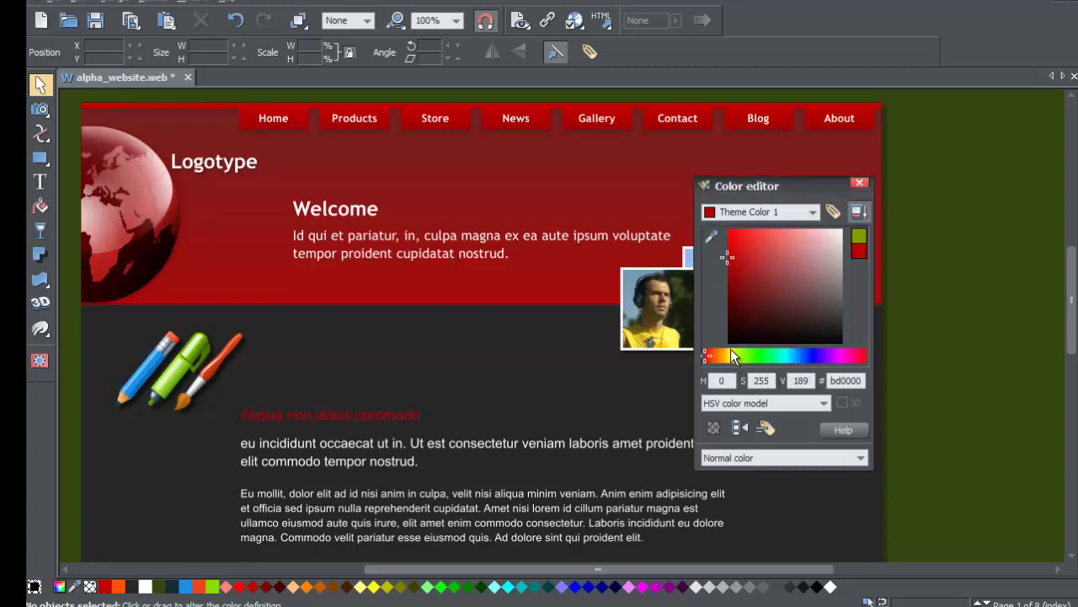
{"action": "left_click_drag", "start_coordinate": [730, 356], "coordinate": [702, 361]}
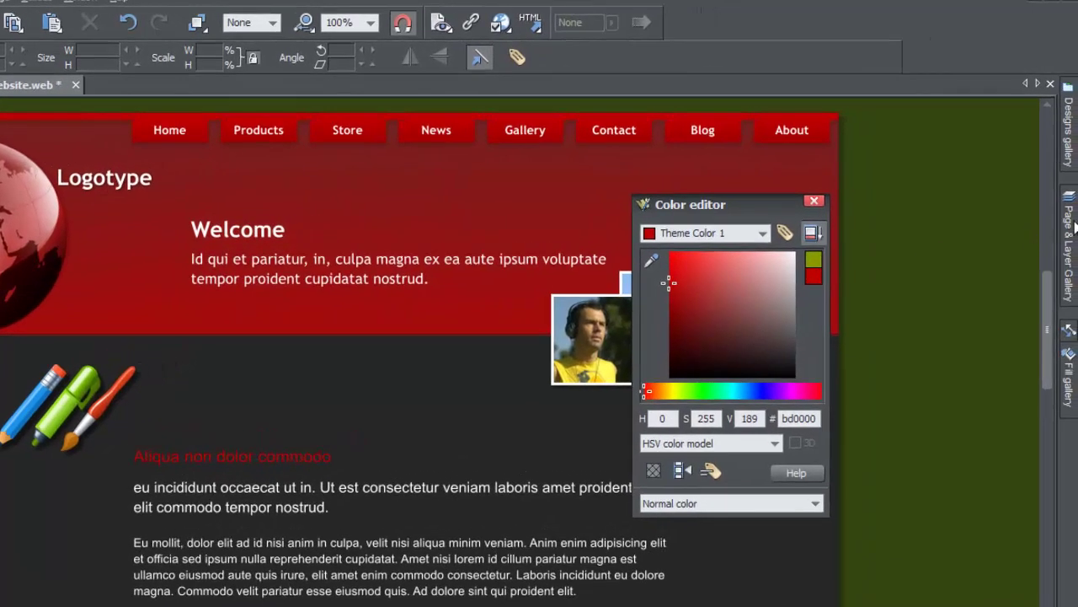
- Close the Color editor and pin the Page & Layer Gallery open to check the red theme color across the pages
{"action": "left_click", "coordinate": [1077, 206]}
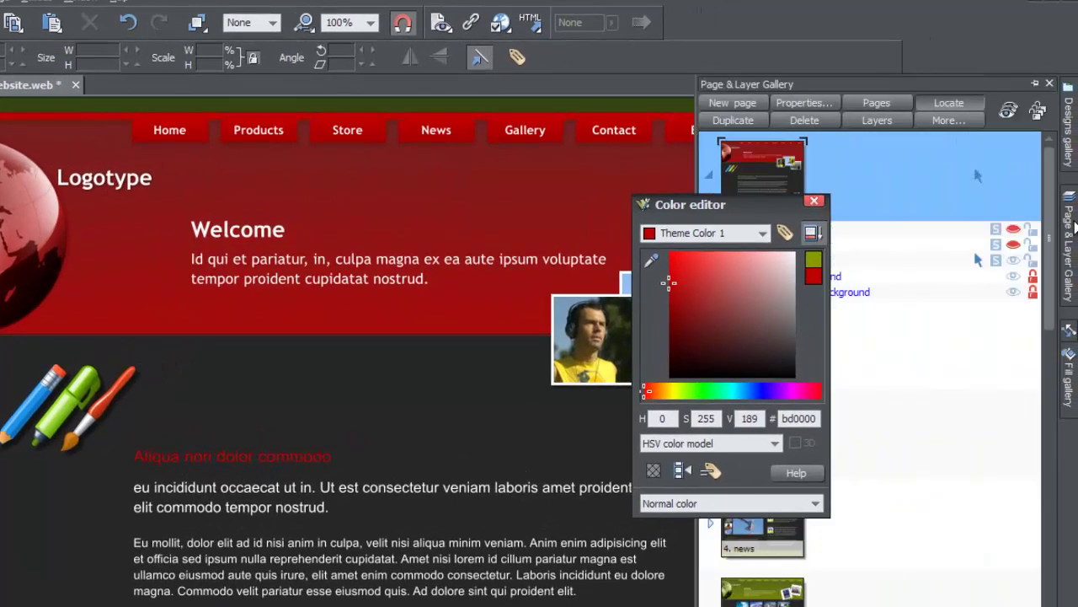
{"action": "left_click_drag", "start_coordinate": [773, 202], "coordinate": [617, 214]}
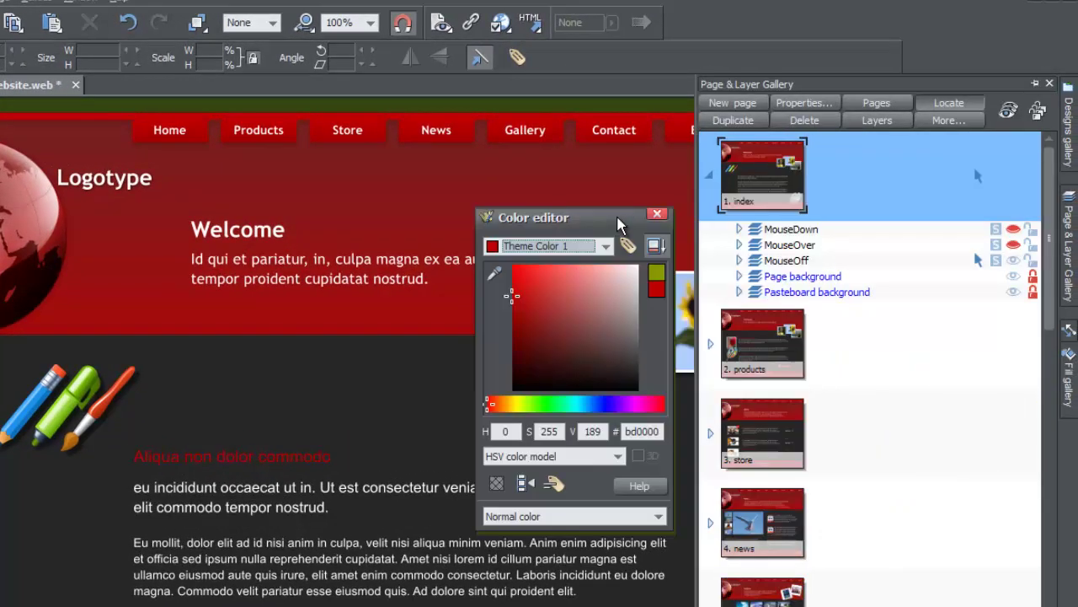
{"action": "left_click", "coordinate": [658, 213]}
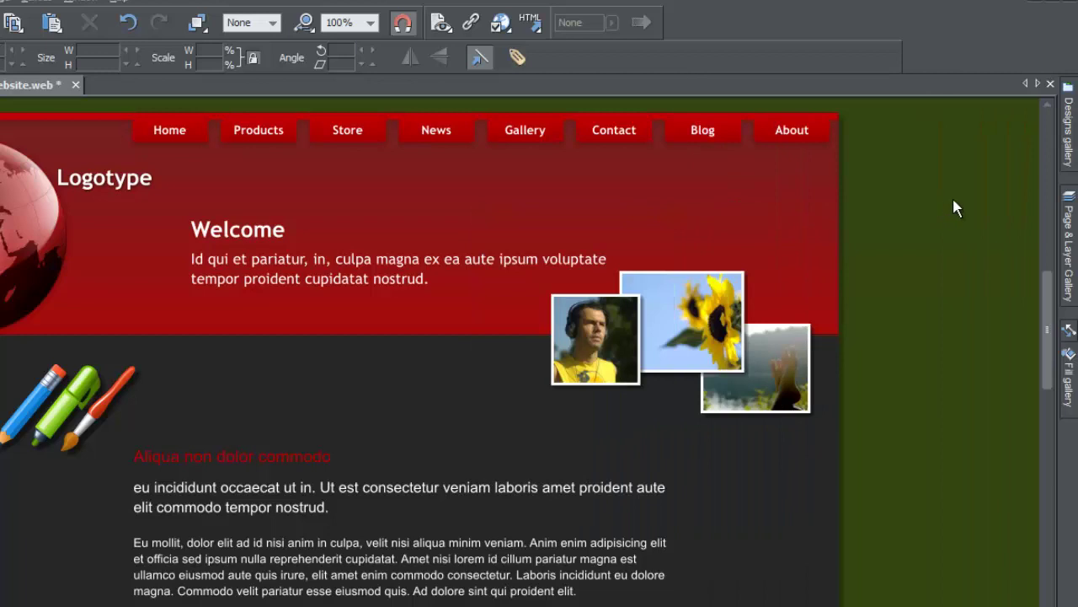
{"action": "left_click", "coordinate": [1069, 242]}
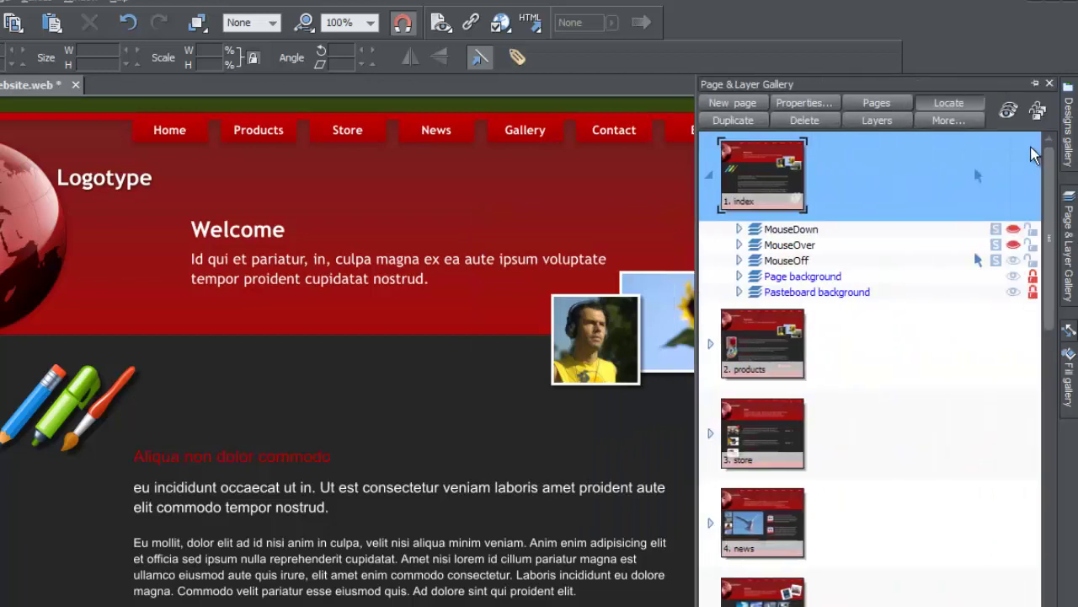
{"action": "left_click", "coordinate": [1035, 84]}
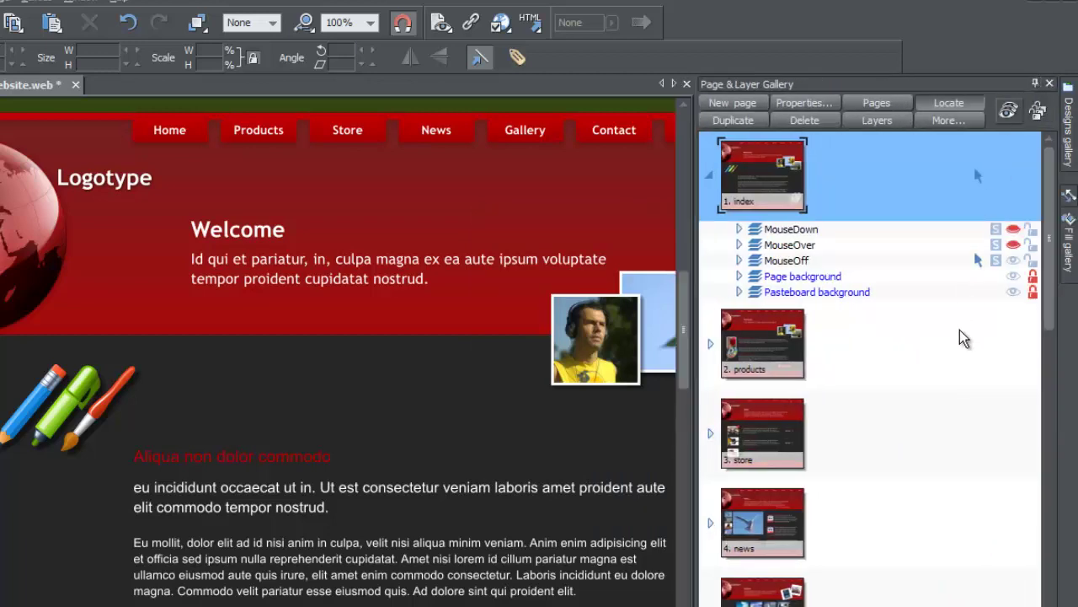
{"action": "left_click_drag", "start_coordinate": [1052, 268], "coordinate": [1033, 186]}
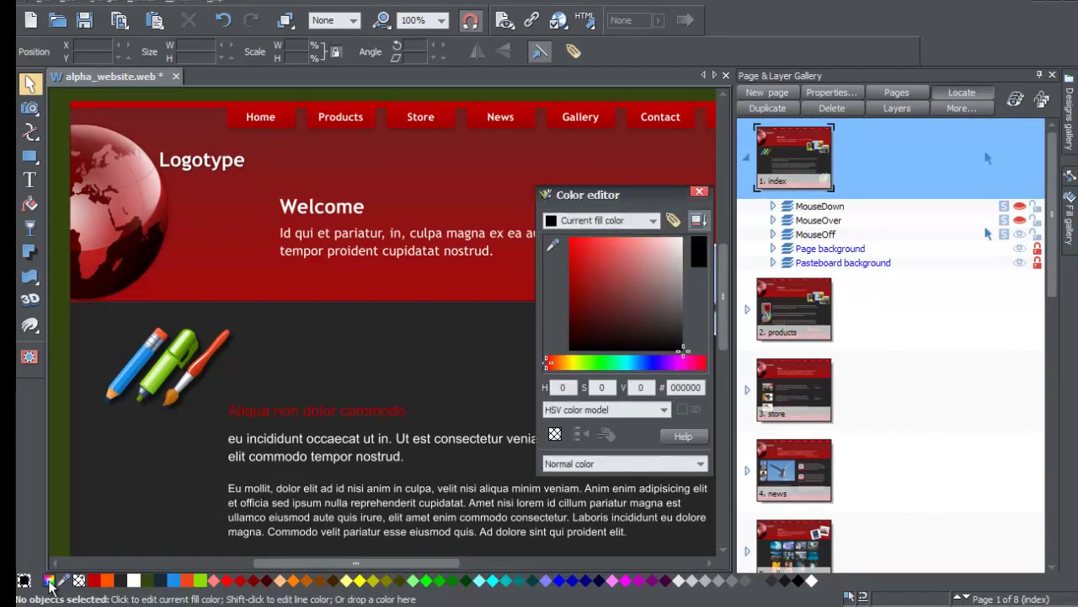
- Edit Theme Color 1 in the Color editor again, trying lime green before setting it to blue, hex 3d57e1
{"action": "left_click", "coordinate": [649, 224]}
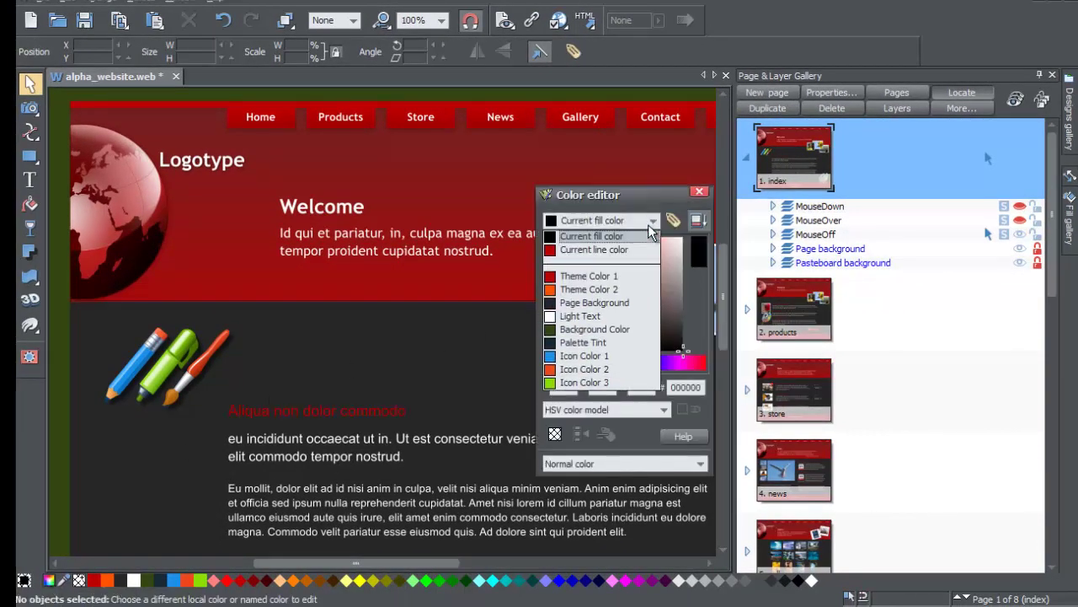
{"action": "left_click", "coordinate": [604, 276]}
{"action": "left_click_drag", "start_coordinate": [569, 363], "coordinate": [594, 363]}
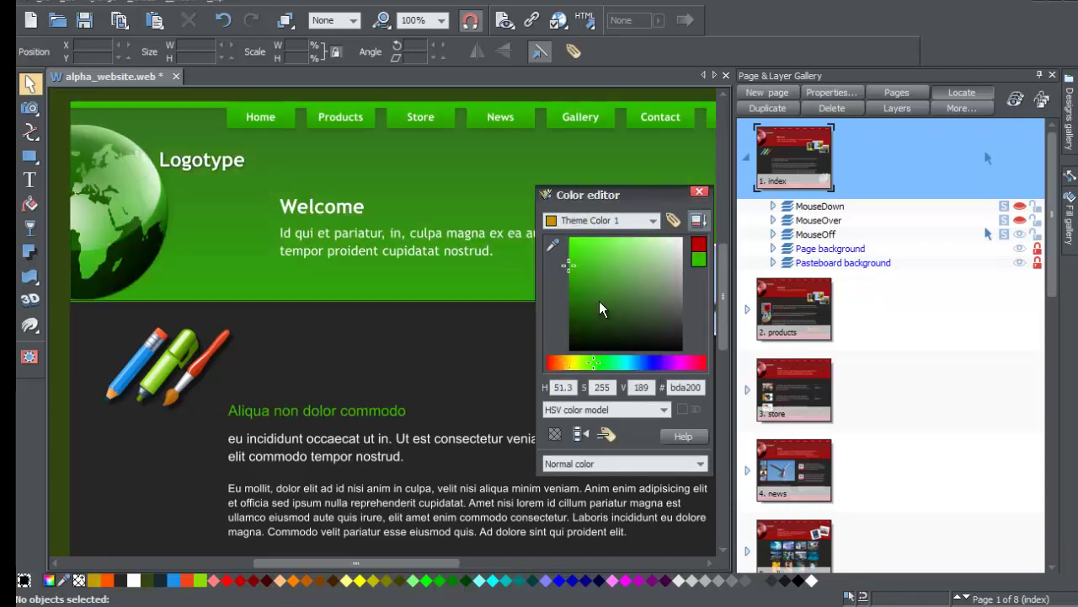
{"action": "mouse_move", "coordinate": [619, 284]}
{"action": "left_mouse_down"}
{"action": "mouse_move", "coordinate": [585, 312]}
{"action": "mouse_move", "coordinate": [571, 268]}
{"action": "mouse_move", "coordinate": [599, 250]}
{"action": "left_mouse_up"}
{"action": "mouse_move", "coordinate": [576, 362]}
{"action": "left_mouse_down"}
{"action": "mouse_move", "coordinate": [614, 361]}
{"action": "mouse_move", "coordinate": [580, 364]}
{"action": "left_mouse_up"}
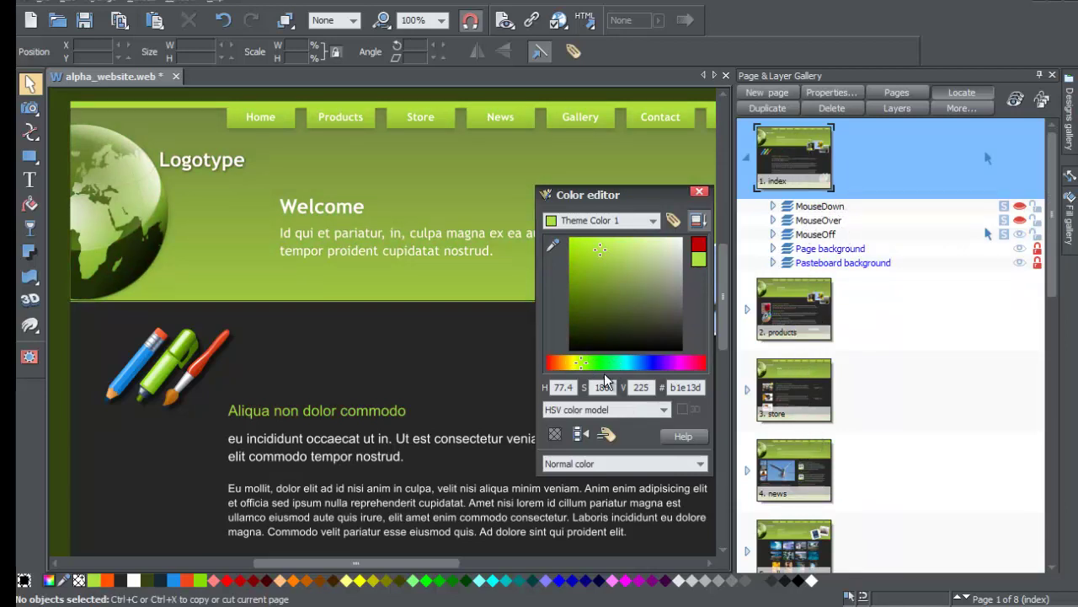
{"action": "left_click_drag", "start_coordinate": [593, 362], "coordinate": [649, 363]}
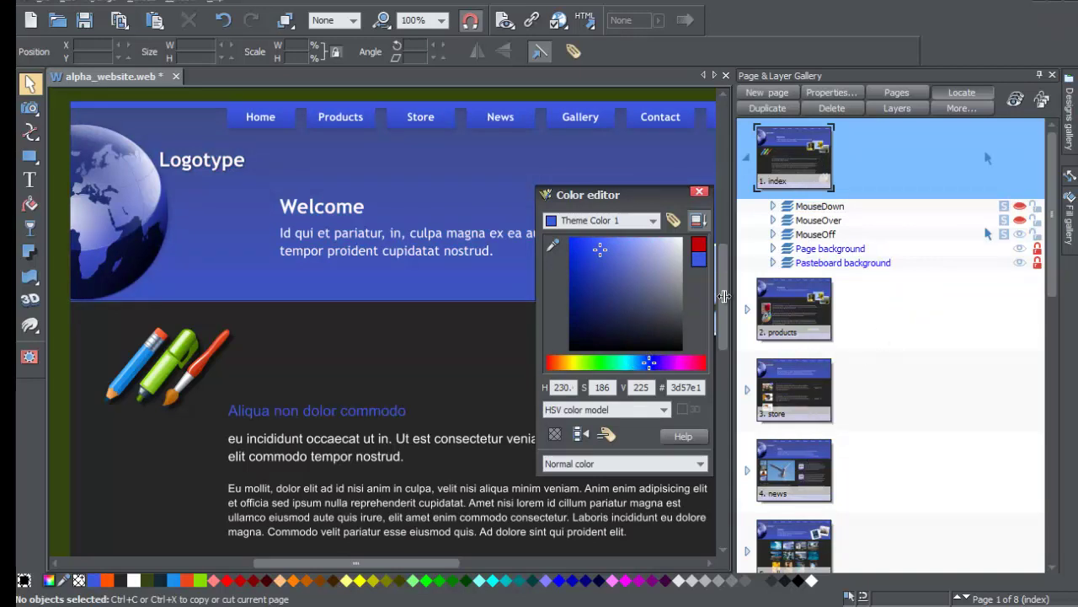
- Try purple, hex 6f519c, as the Page Background color
{"action": "left_click", "coordinate": [652, 222]}
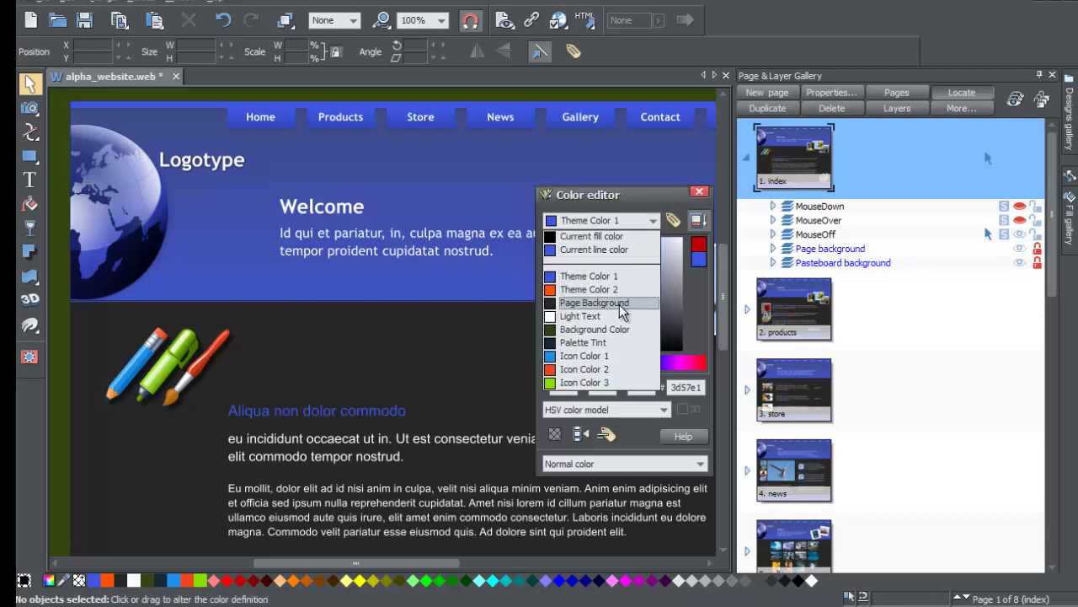
{"action": "left_click", "coordinate": [621, 302]}
{"action": "left_click_drag", "start_coordinate": [582, 300], "coordinate": [637, 276]}
- Set the Background Color around the pages to brown, hex 7f471a
{"action": "left_click", "coordinate": [653, 221]}
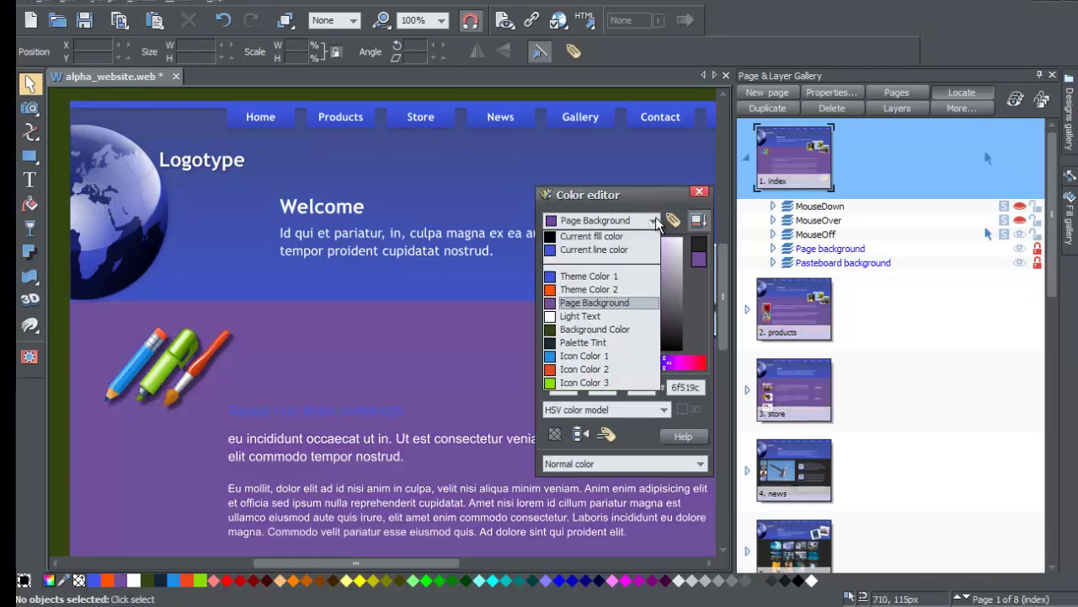
{"action": "left_click", "coordinate": [589, 331]}
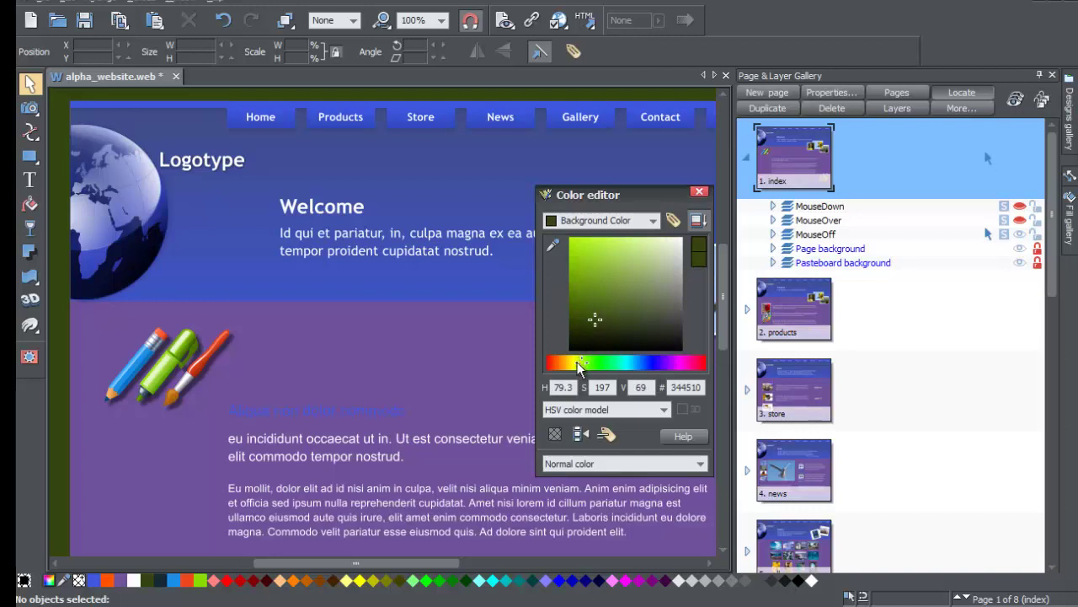
{"action": "left_click", "coordinate": [562, 363]}
{"action": "left_click_drag", "start_coordinate": [563, 368], "coordinate": [560, 364]}
{"action": "left_click", "coordinate": [577, 286]}
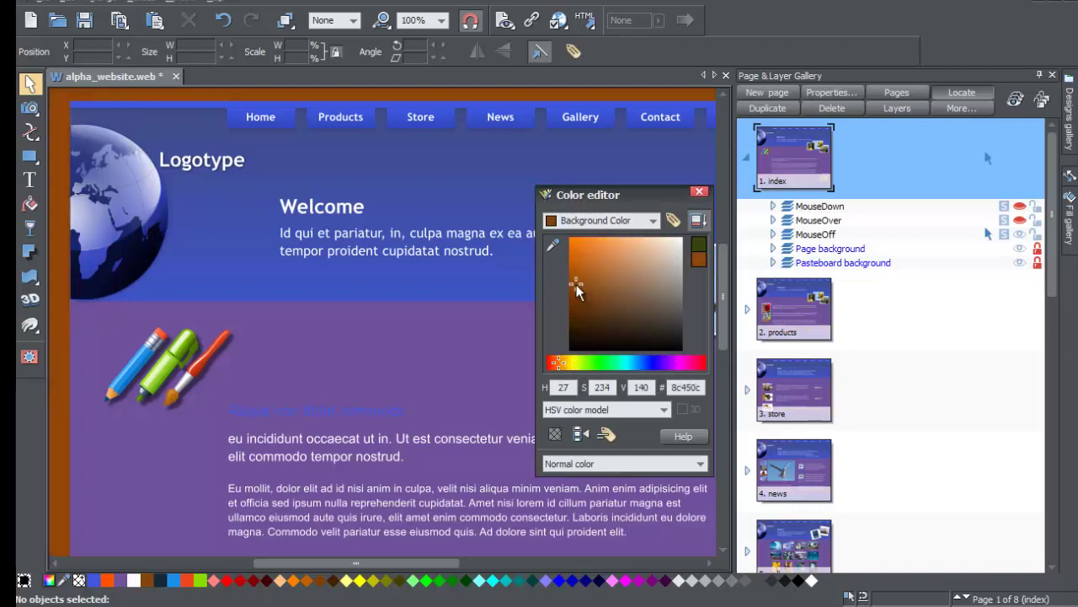
{"action": "left_click_drag", "start_coordinate": [576, 287], "coordinate": [590, 294]}
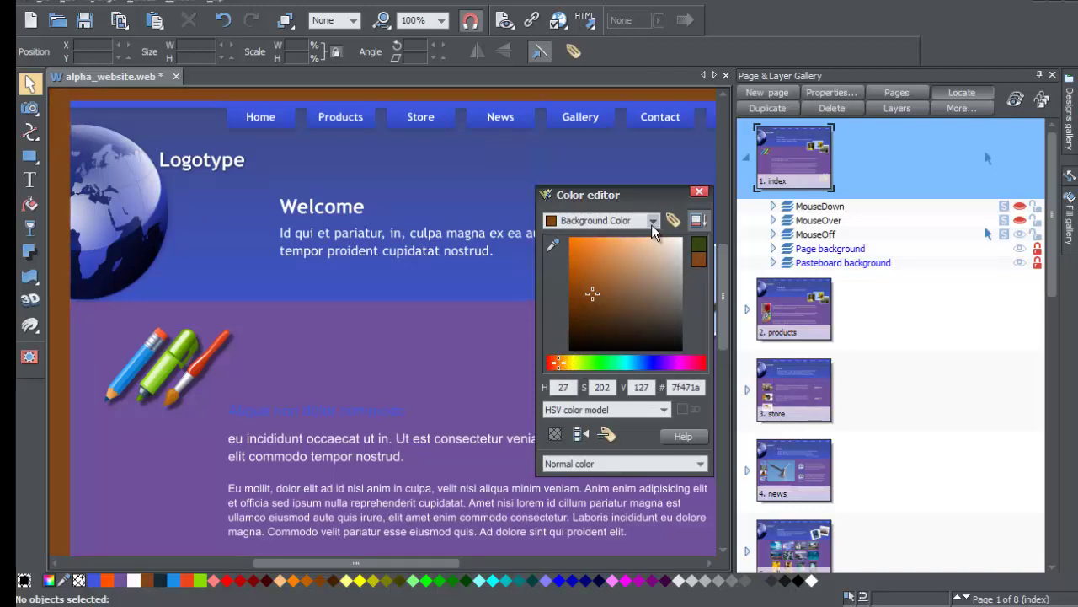
- Select Page Background for editing again and shift its hue to an olive yellow
{"action": "left_click", "coordinate": [651, 222]}
{"action": "left_click", "coordinate": [620, 303]}
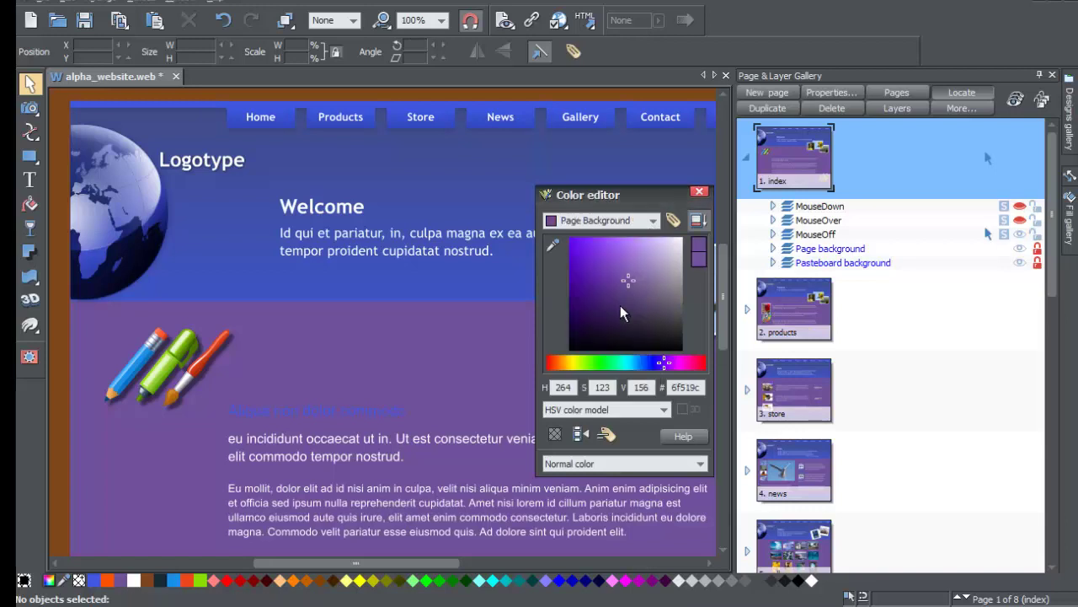
{"action": "left_click_drag", "start_coordinate": [586, 362], "coordinate": [572, 362]}
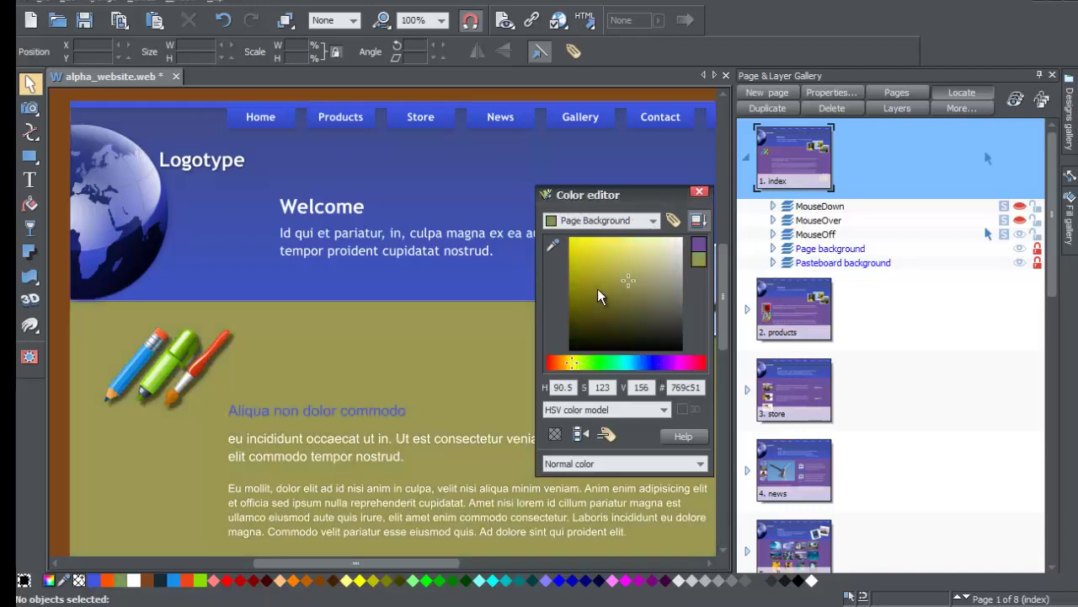
- Try yellow, hex cac114, as the Page Background color before setting it to near-black, hex 030303
{"action": "left_click_drag", "start_coordinate": [587, 267], "coordinate": [580, 260]}
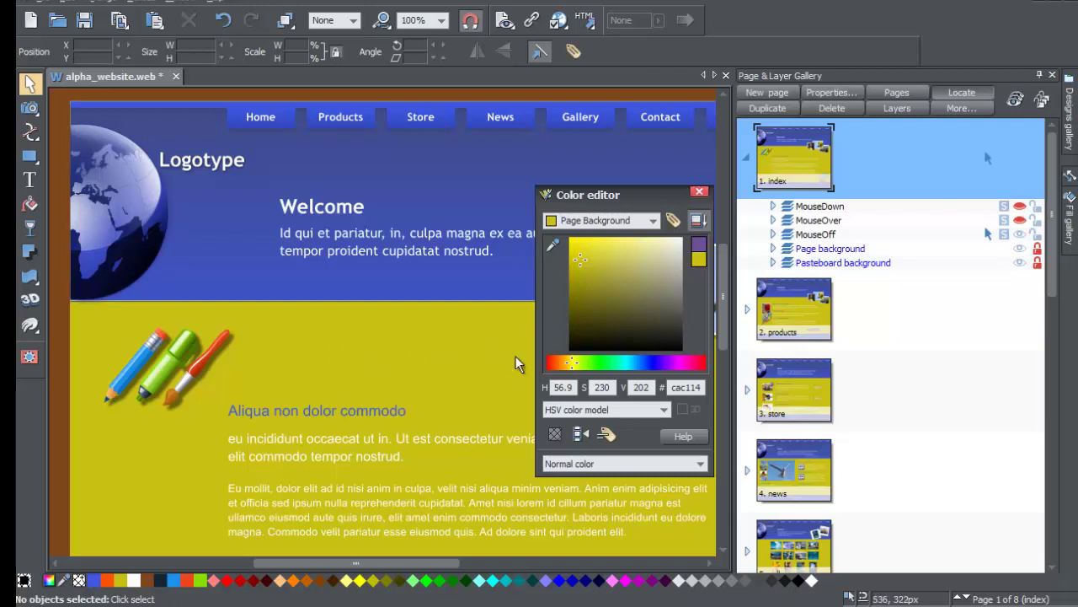
{"action": "left_click_drag", "start_coordinate": [649, 276], "coordinate": [685, 354]}
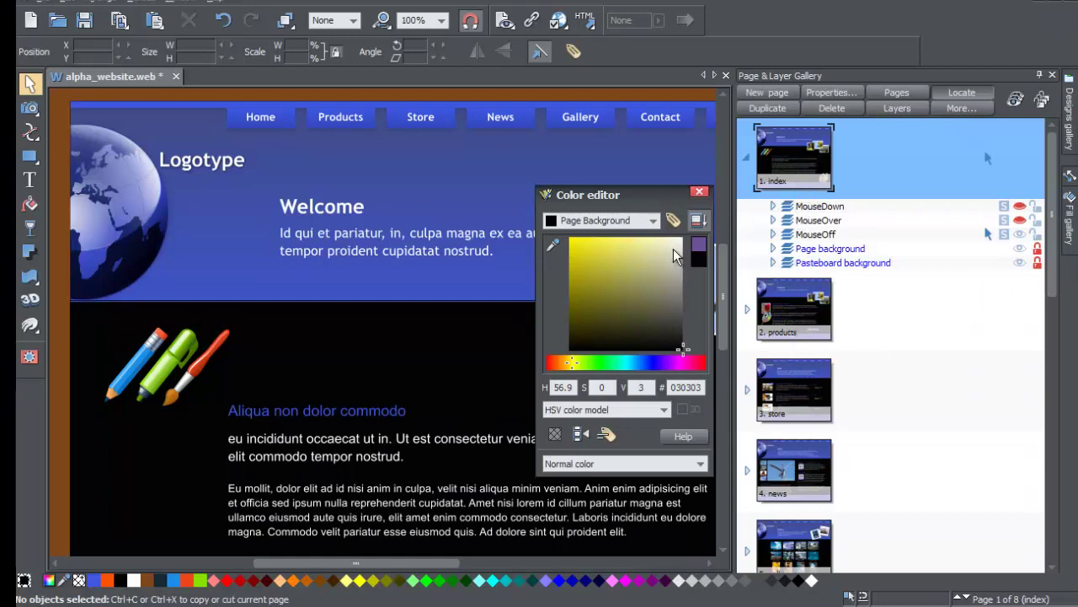
- Select Background Color for editing and set it to dark gray, hex 373737
{"action": "left_click", "coordinate": [651, 226]}
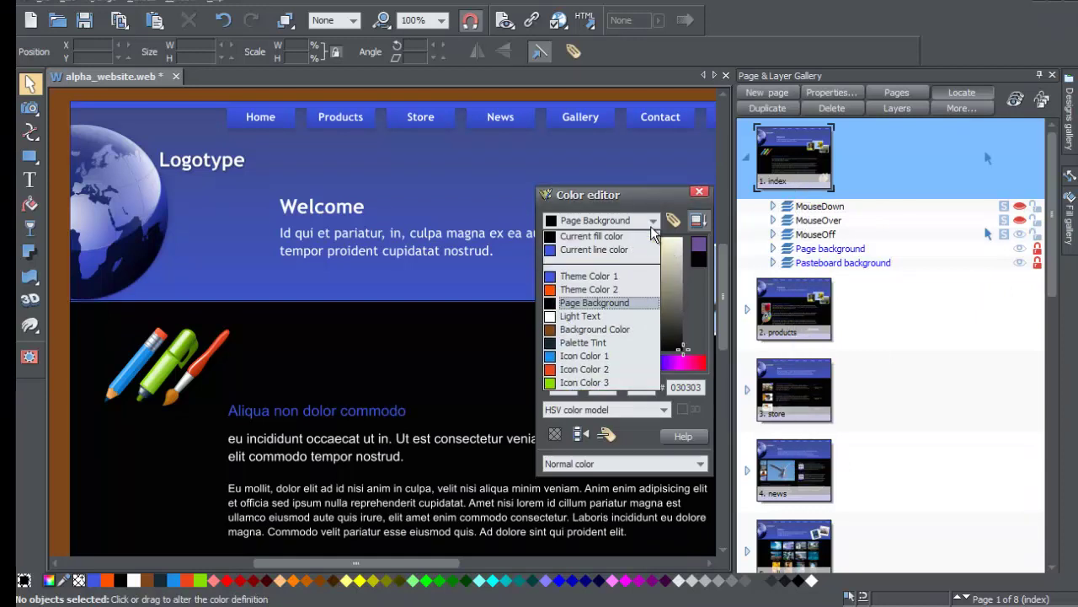
{"action": "left_click", "coordinate": [598, 332]}
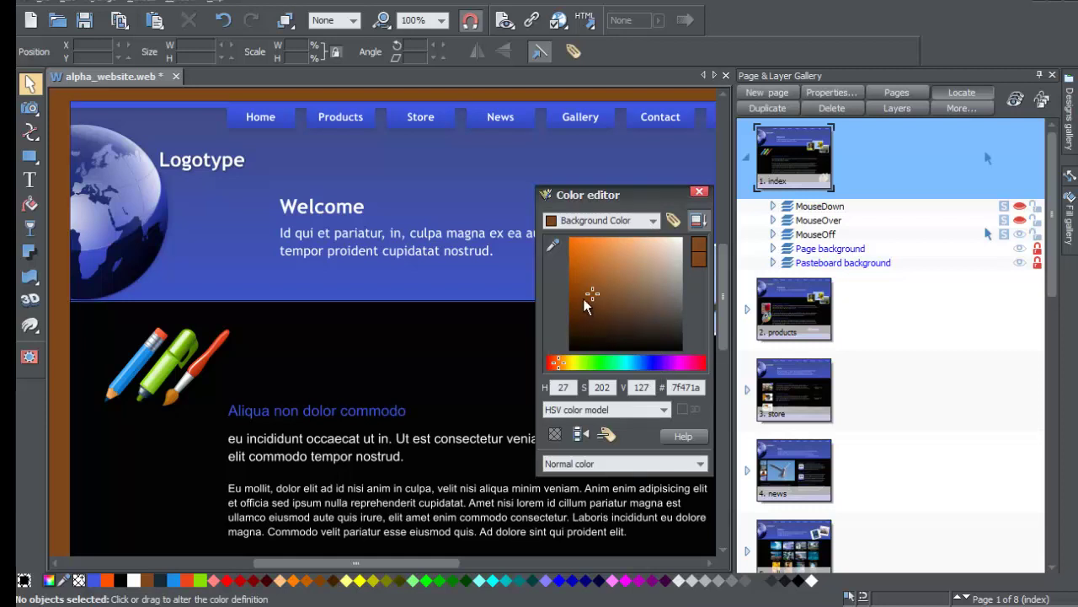
{"action": "left_click_drag", "start_coordinate": [567, 296], "coordinate": [688, 327]}
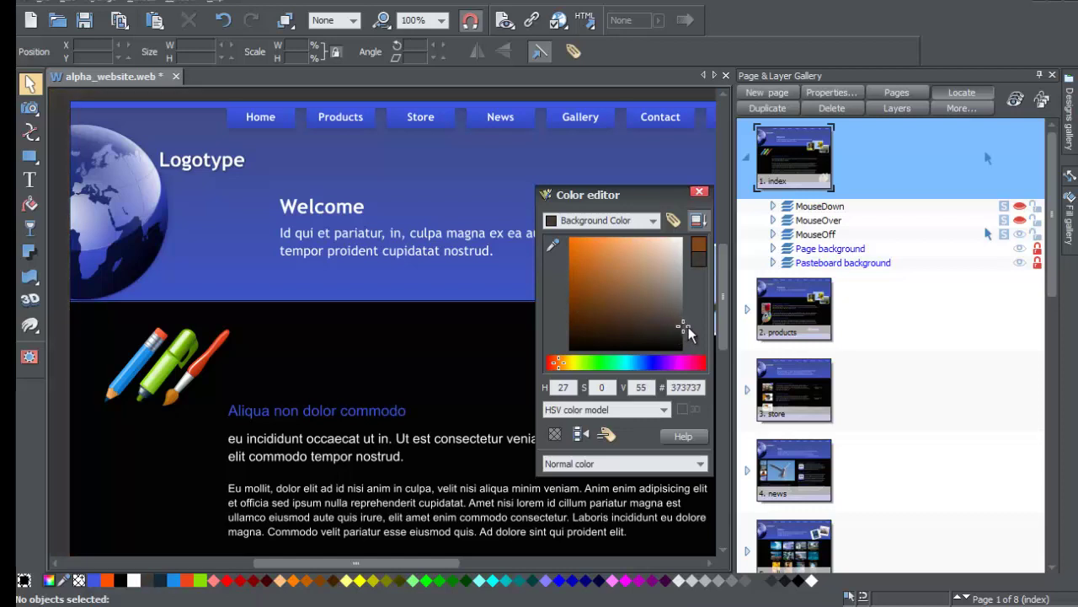
- Try orange, hex c5722e, as the Background Color around the page before shifting its hue to a fully saturated blue
{"action": "left_click_drag", "start_coordinate": [354, 563], "coordinate": [326, 562]}
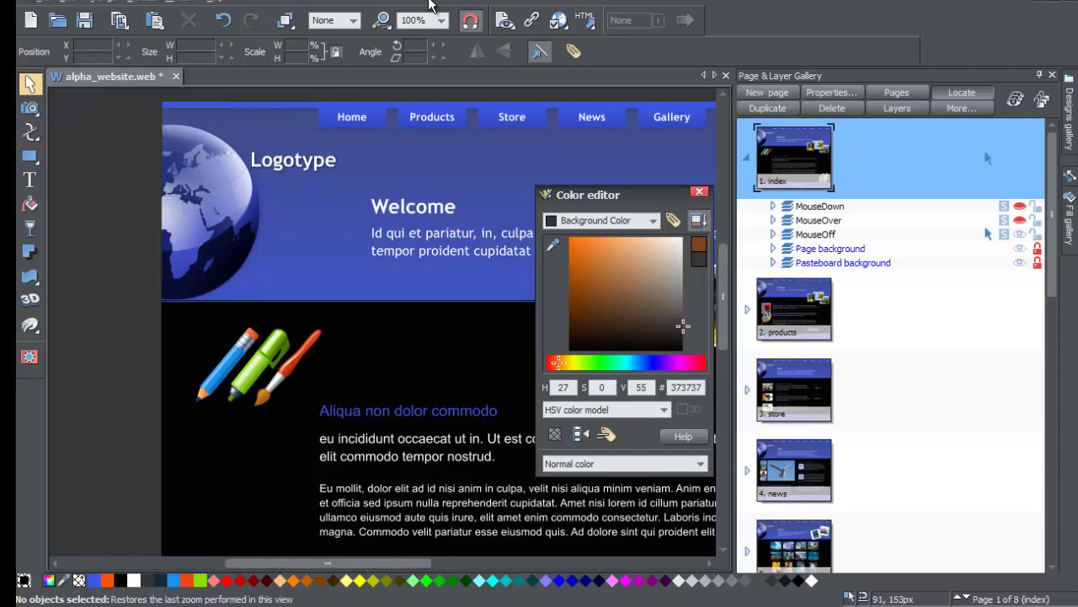
{"action": "left_click", "coordinate": [439, 25]}
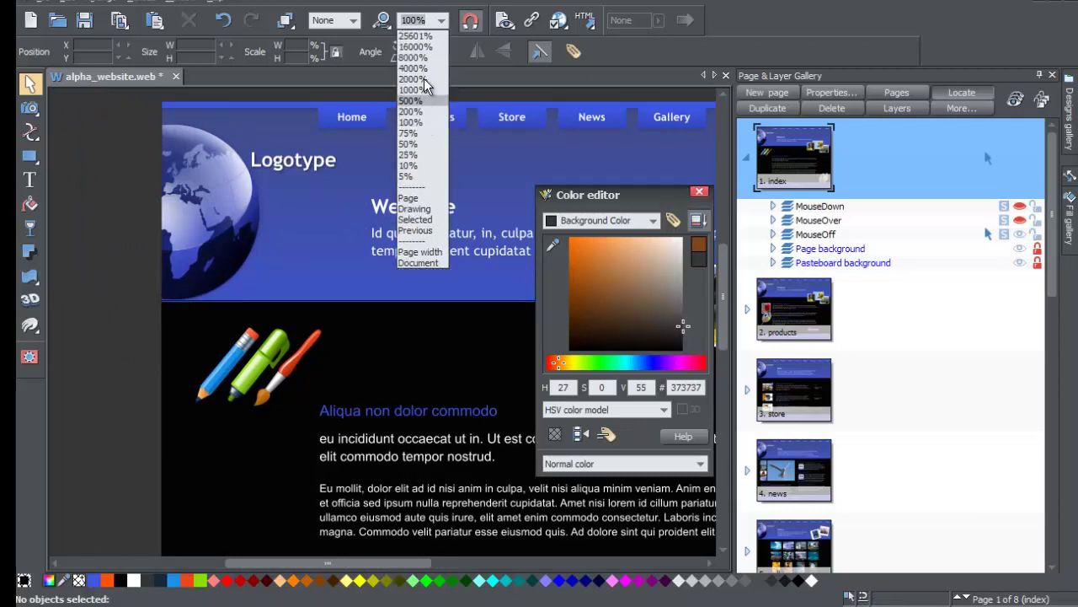
{"action": "key", "text": "Escape"}
{"action": "left_click", "coordinate": [444, 21]}
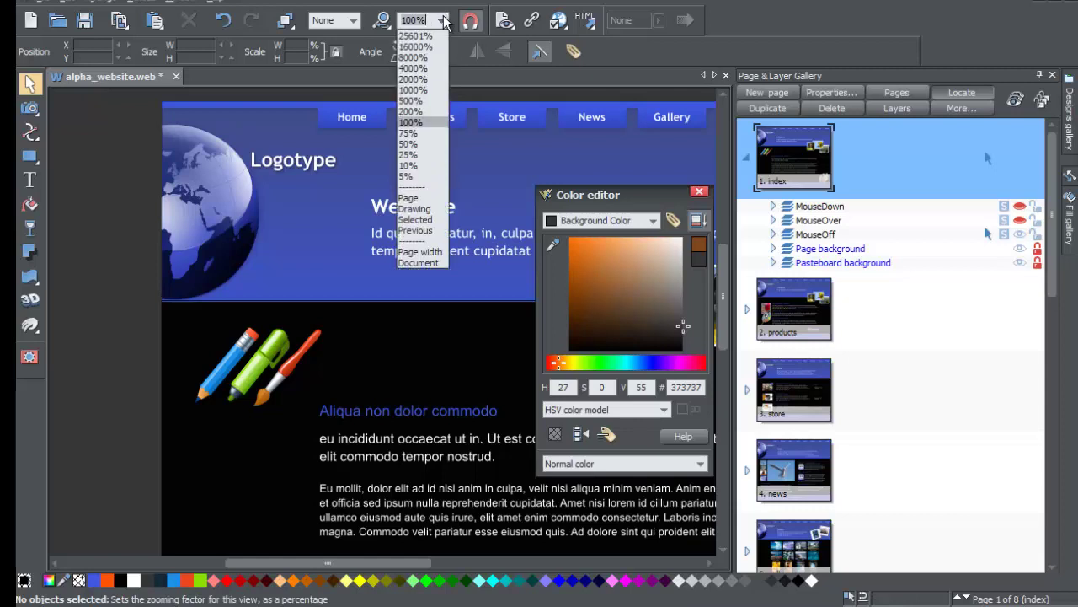
{"action": "left_click", "coordinate": [418, 145]}
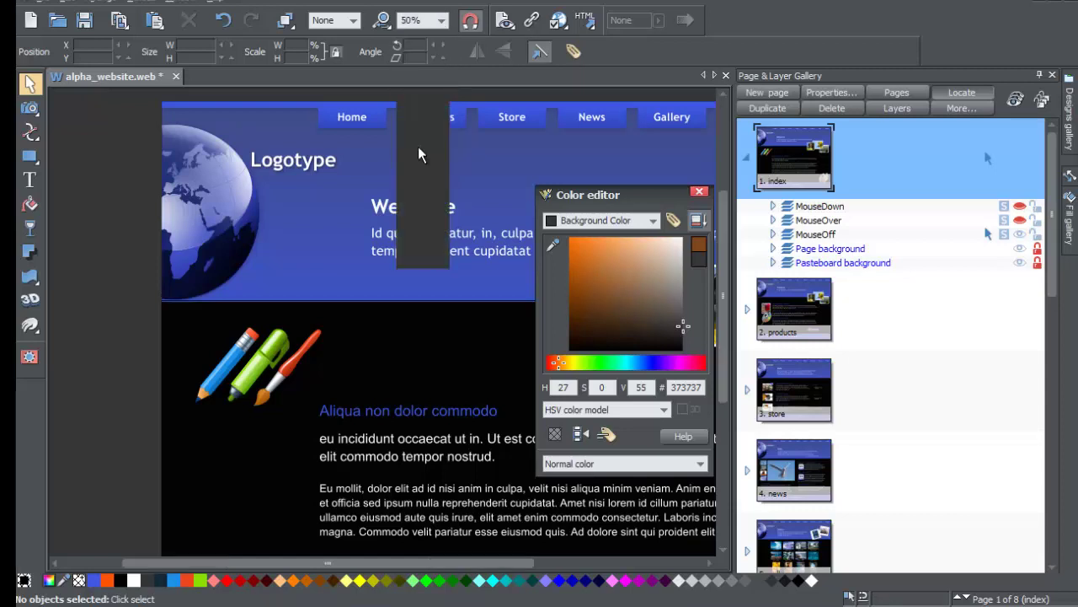
{"action": "left_click_drag", "start_coordinate": [638, 293], "coordinate": [596, 262]}
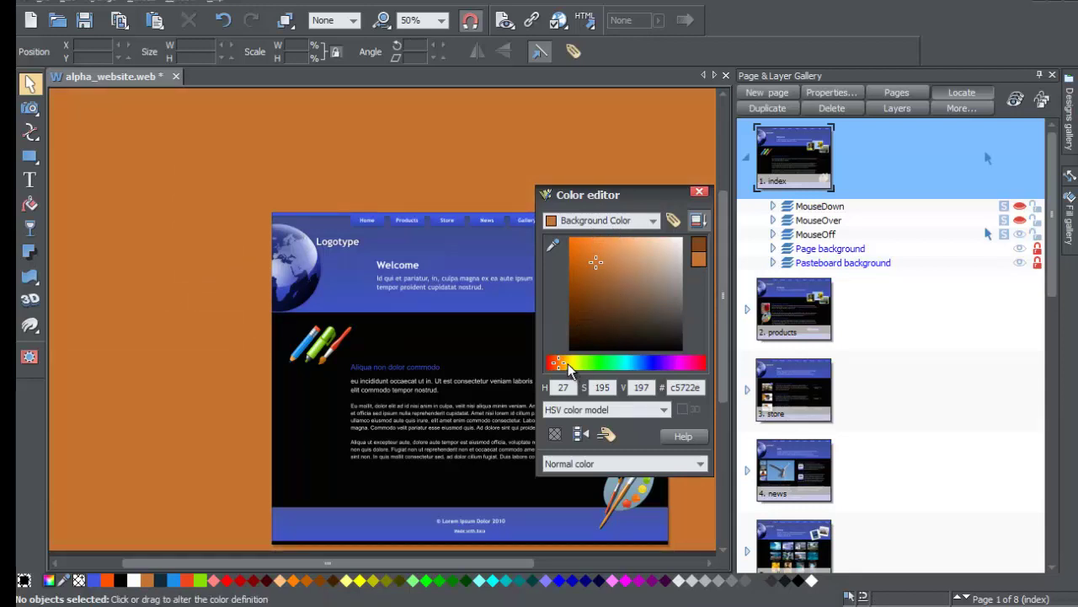
{"action": "left_click_drag", "start_coordinate": [568, 363], "coordinate": [615, 363]}
{"action": "left_click_drag", "start_coordinate": [615, 320], "coordinate": [565, 270]}
{"action": "mouse_move", "coordinate": [571, 365]}
{"action": "left_mouse_down"}
{"action": "mouse_move", "coordinate": [559, 363]}
{"action": "mouse_move", "coordinate": [649, 364]}
{"action": "left_mouse_up"}
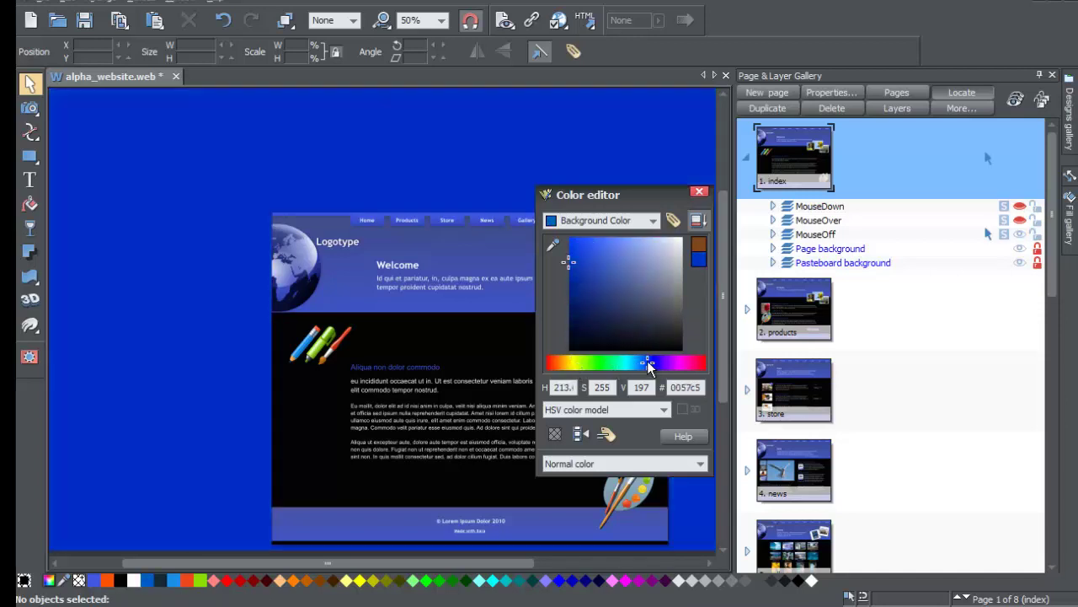